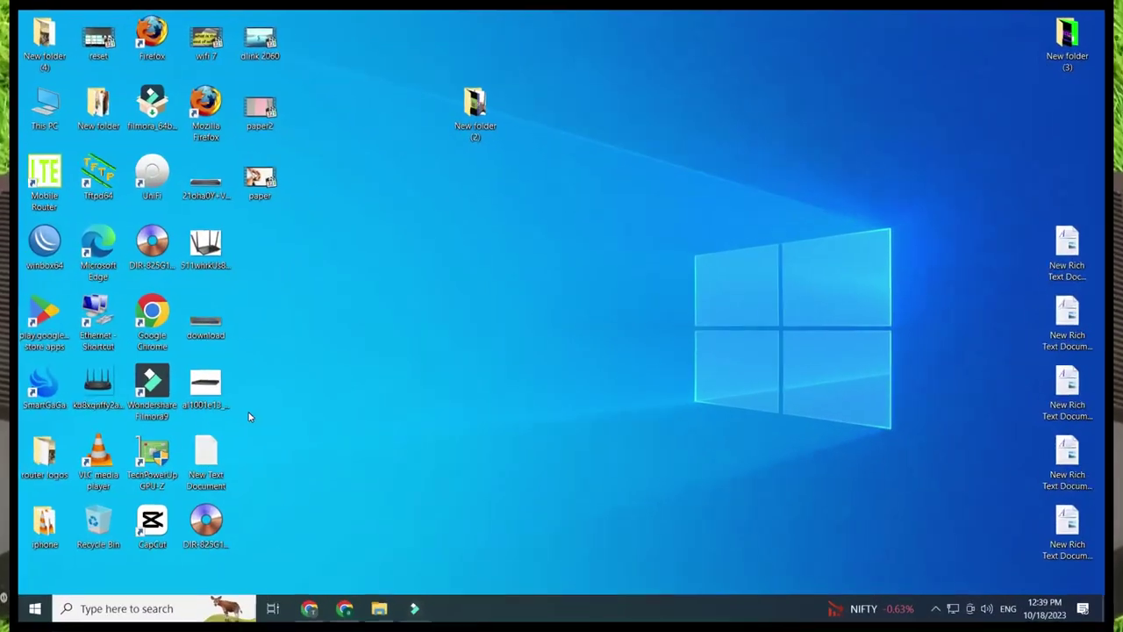
Open 192.168.0.1 in Microsoft Edge, log in with the router's admin password, and dismiss the popup over the home page.
double_click(77, 237)
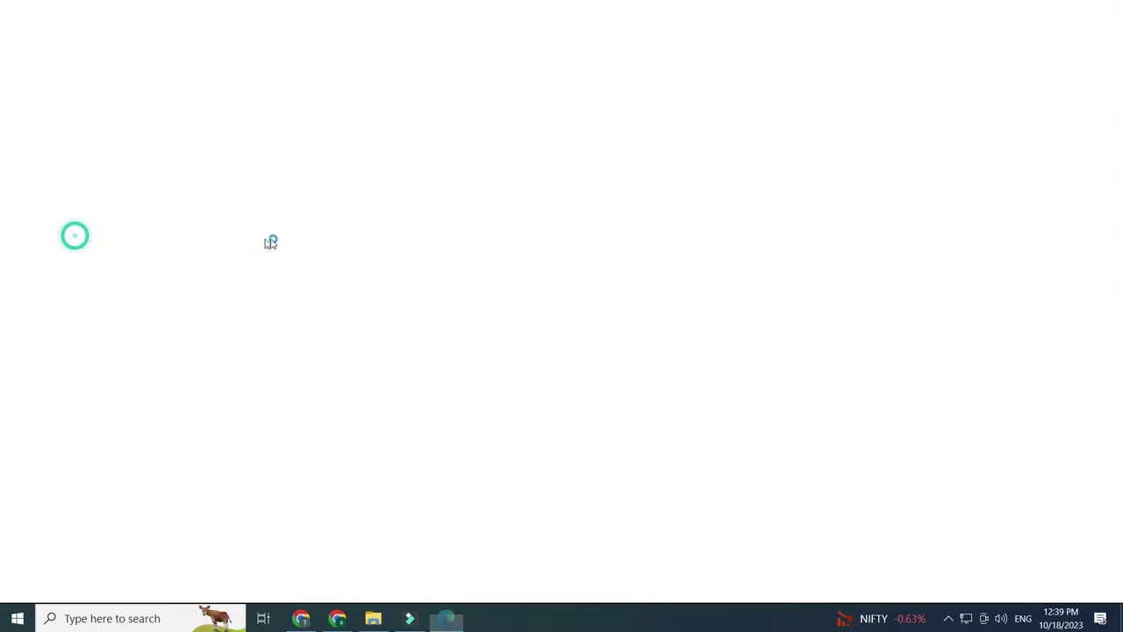
click(311, 37)
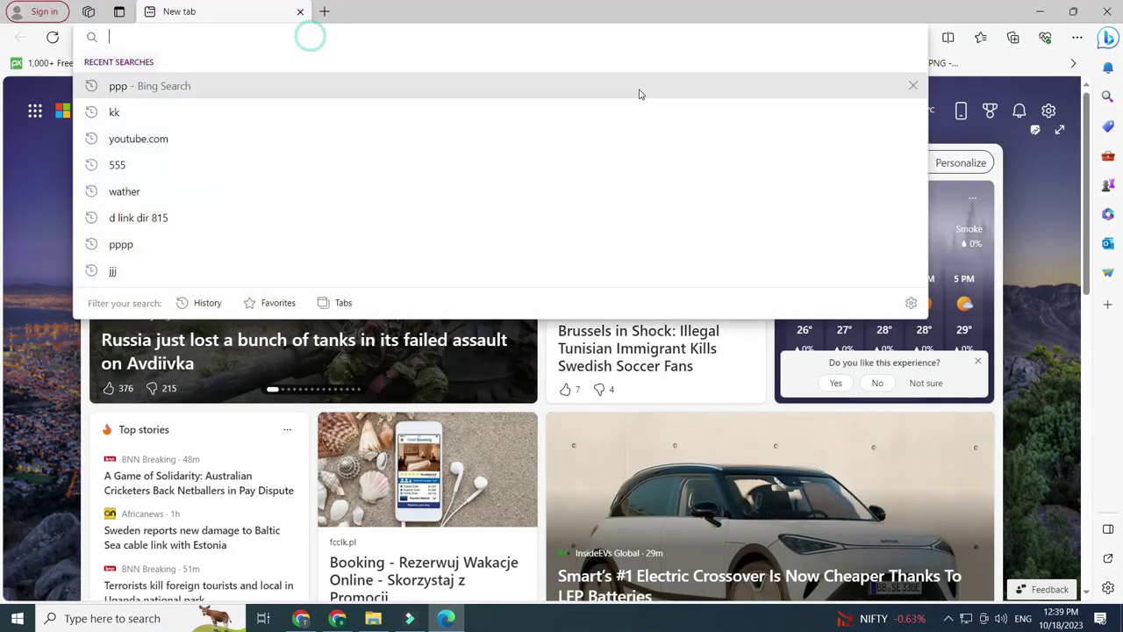
text(192.168.0.1)
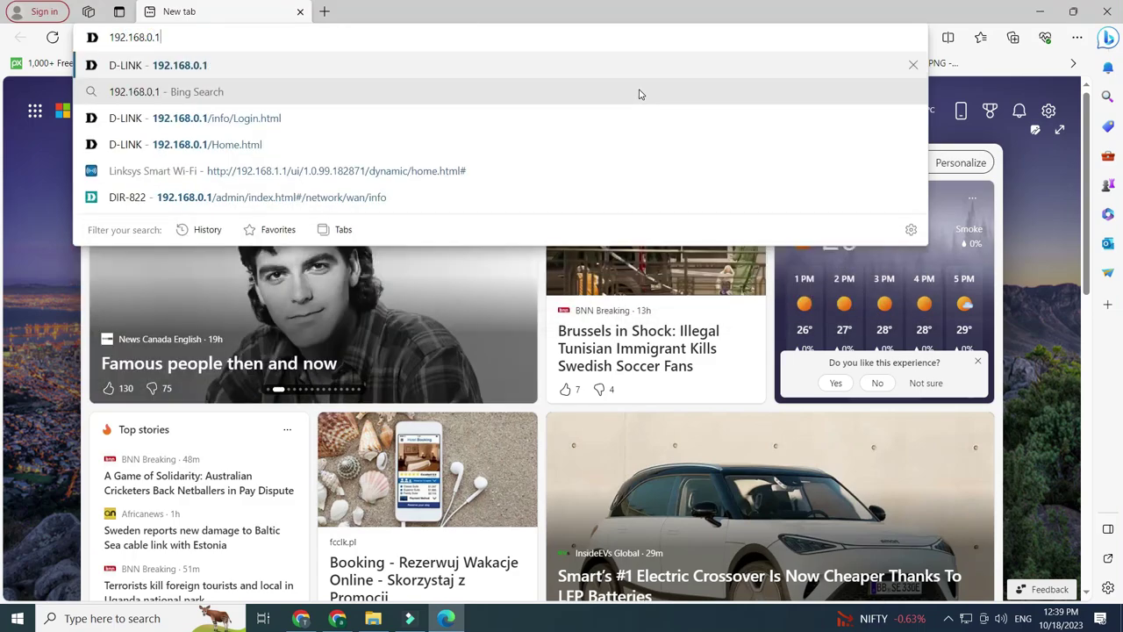
key(Return)
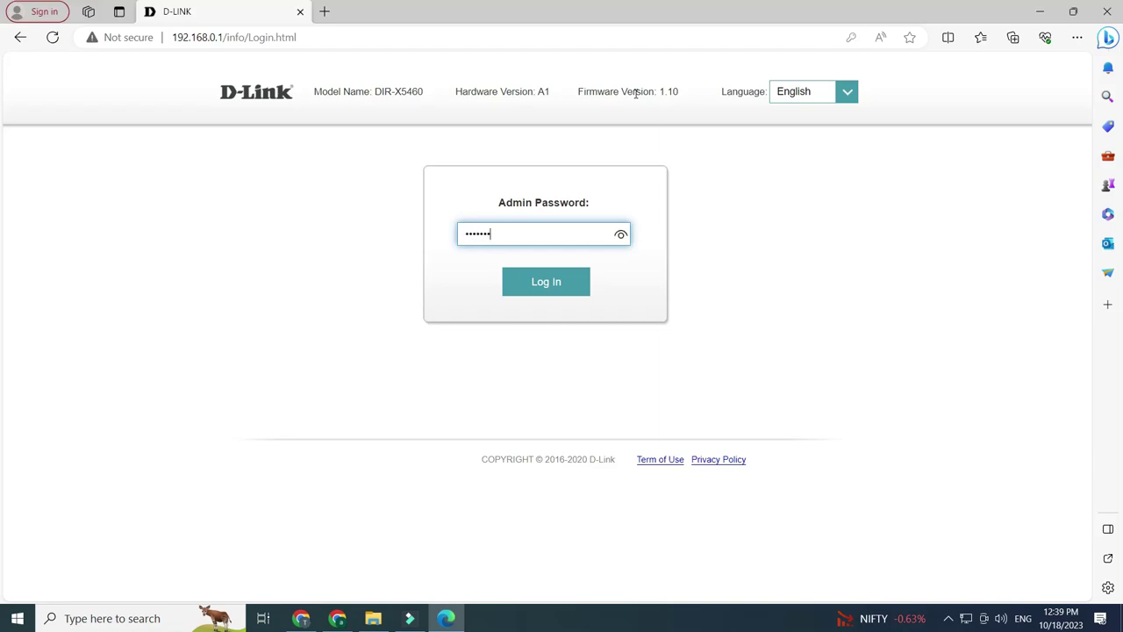
key(Return)
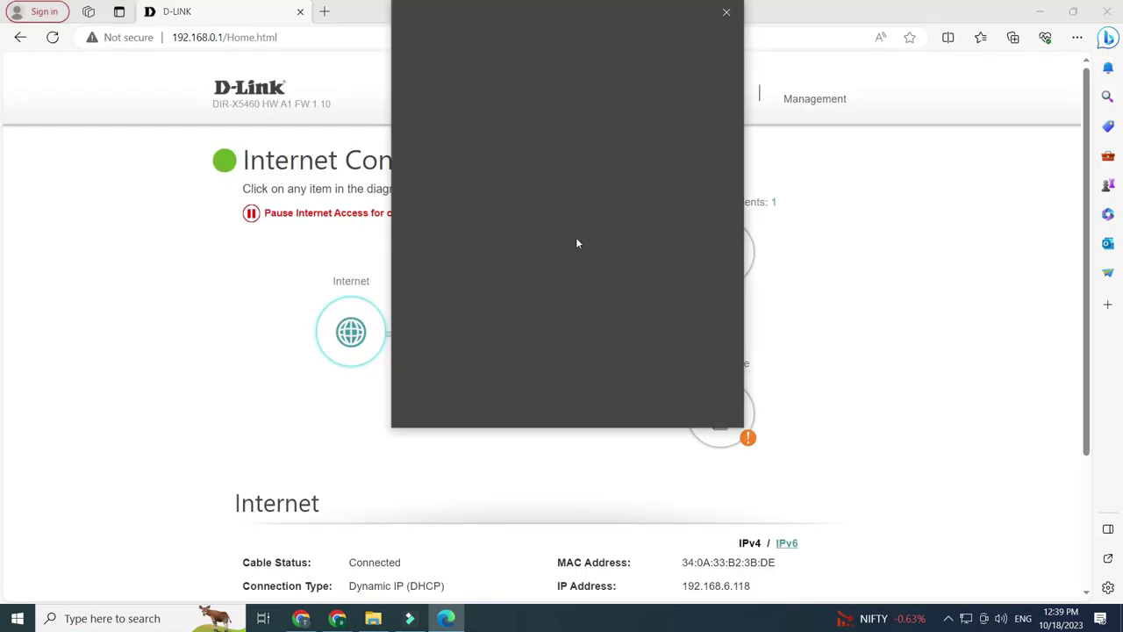
click(727, 11)
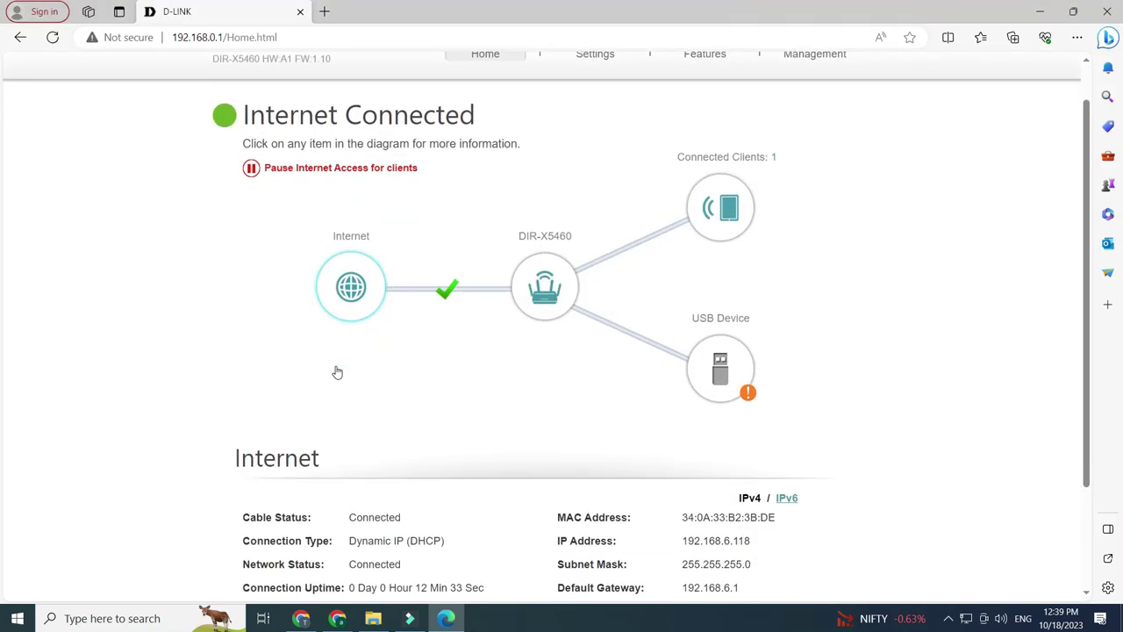
Review the Internet connection details on the router's home page and open the Internet settings.
scroll(336, 370, down, 2)
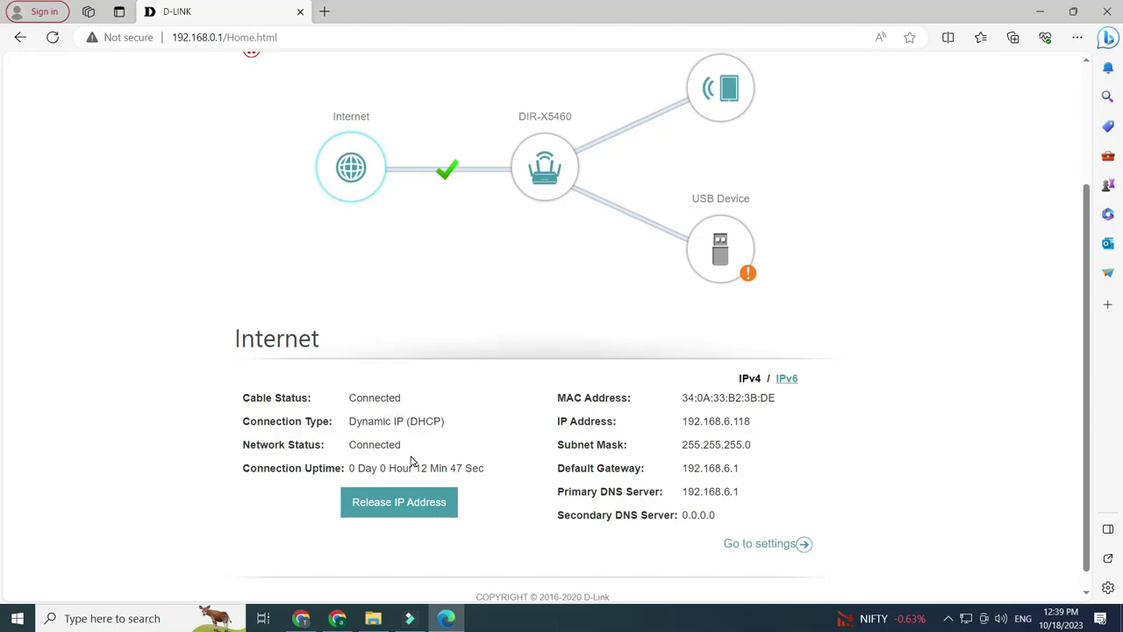
scroll(412, 461, up, 2)
scroll(412, 461, down, 2)
scroll(414, 459, up, 2)
mouse_move(582, 95)
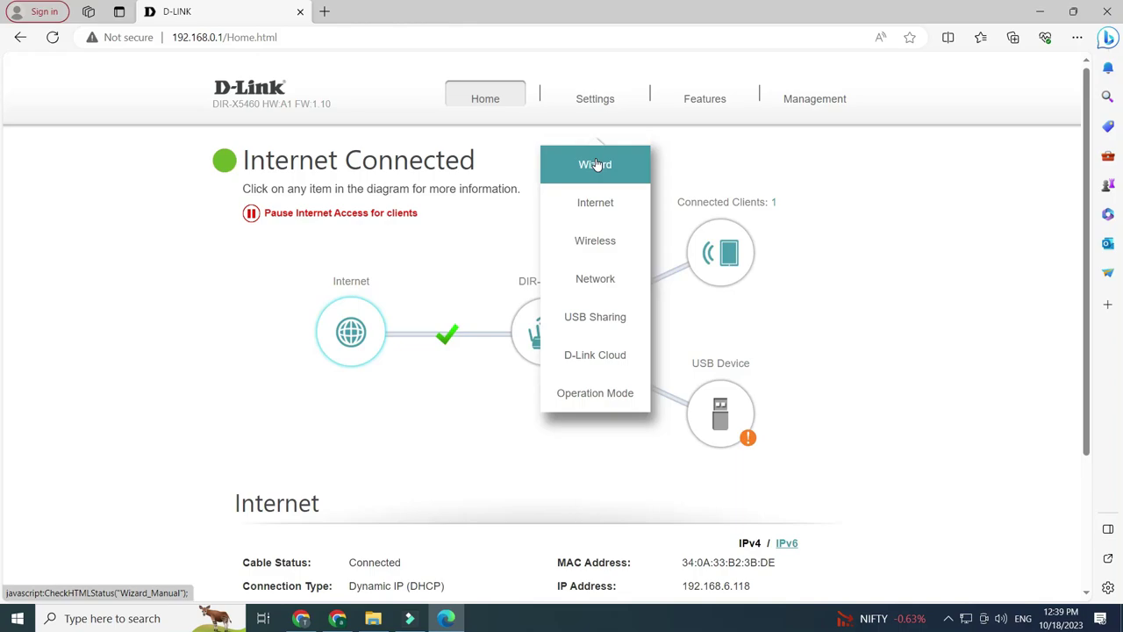
click(595, 203)
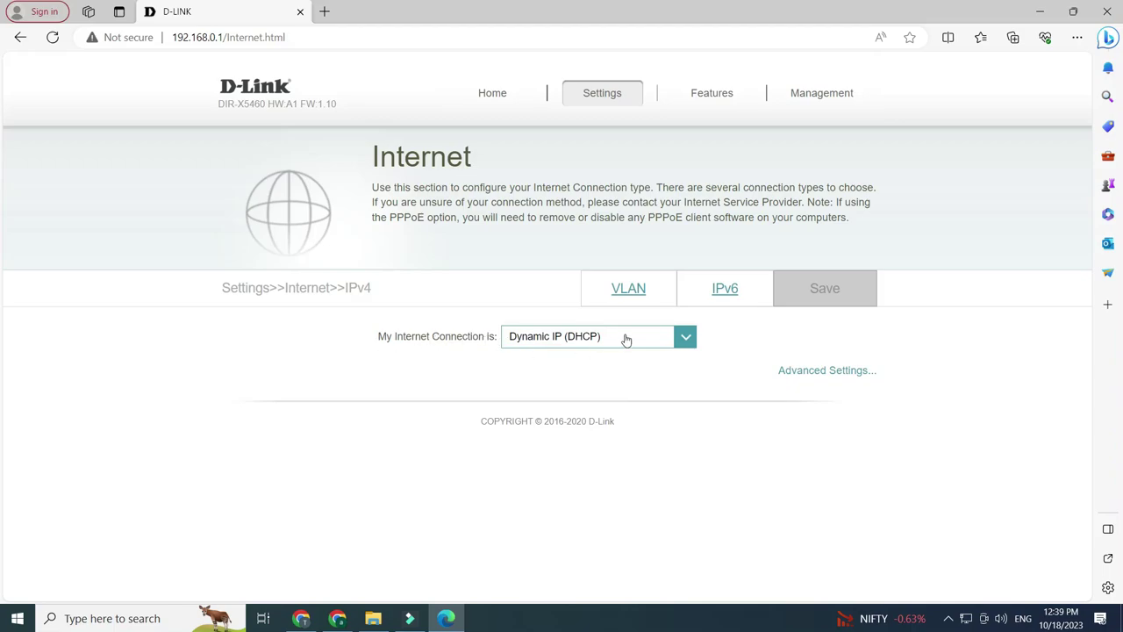
Select PPPoE as the Internet connection type and show its advanced settings.
click(686, 339)
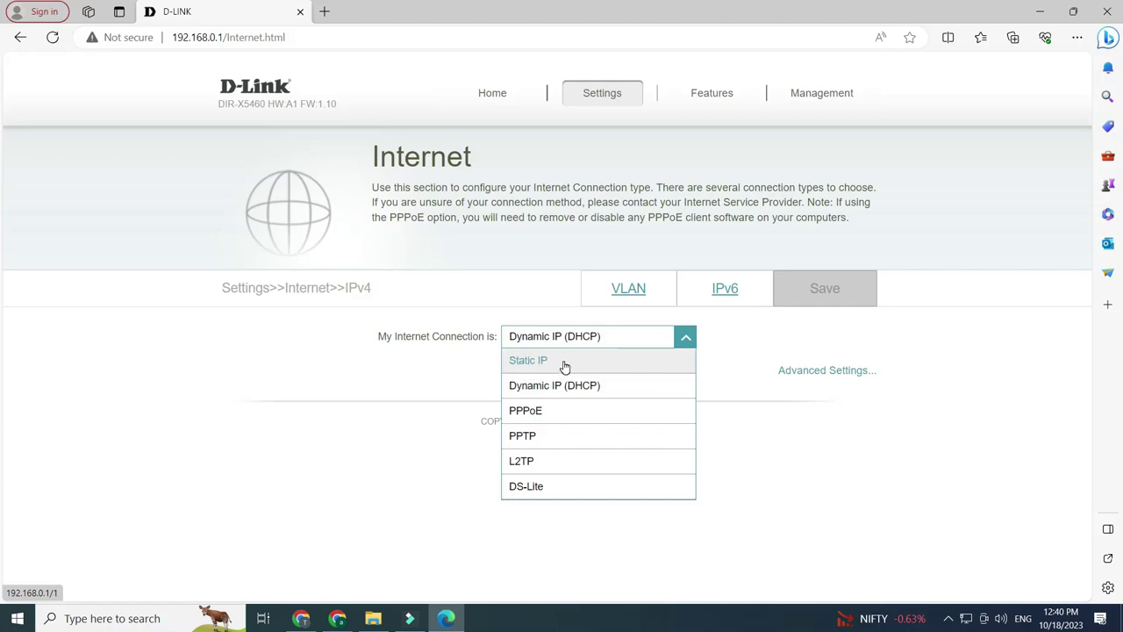
click(533, 411)
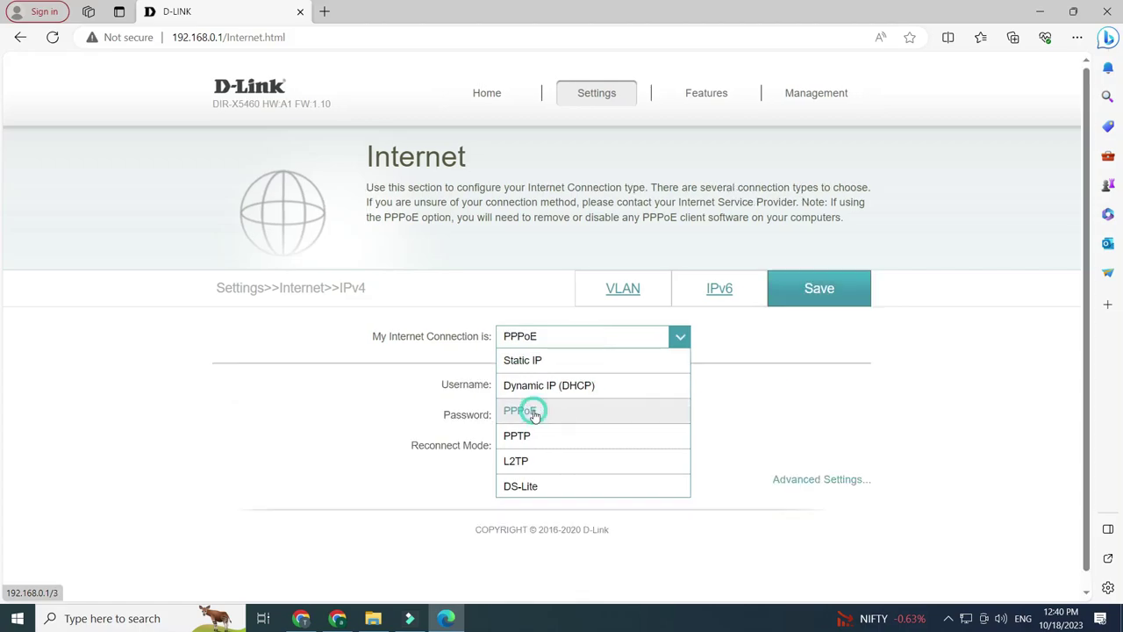
click(528, 388)
click(530, 416)
scroll(855, 287, down, 1)
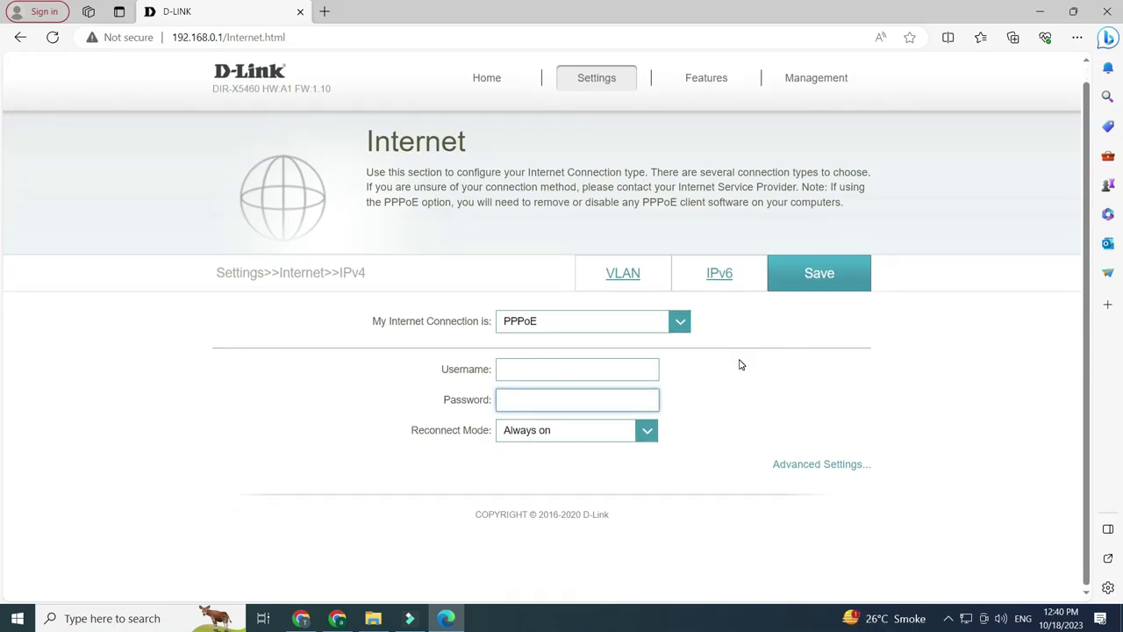
click(811, 464)
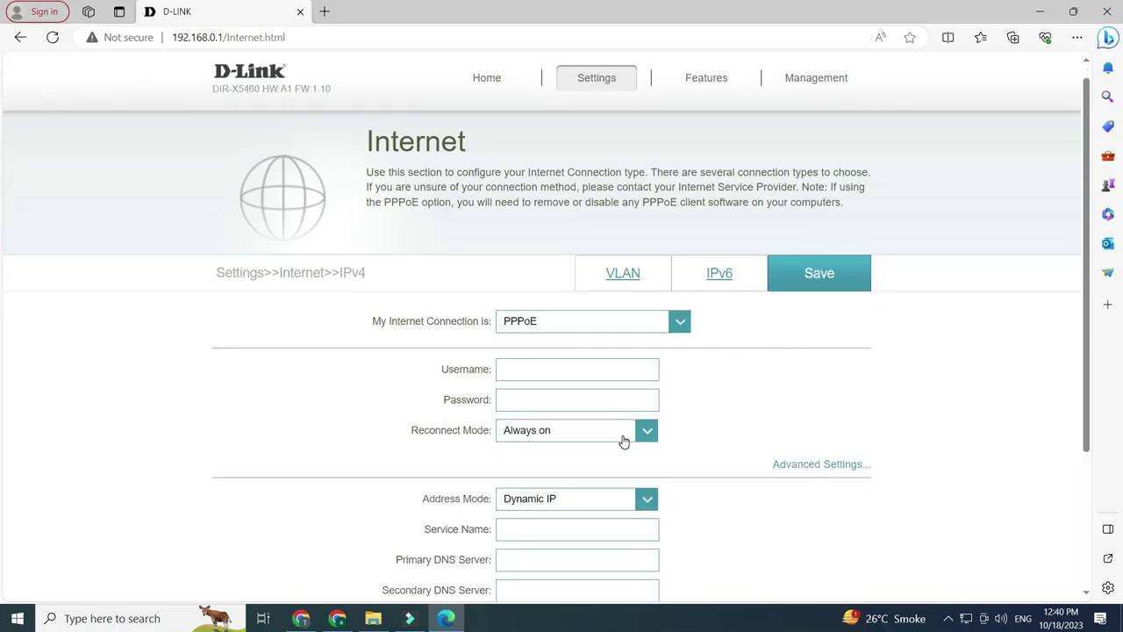
scroll(625, 435, down, 2)
scroll(623, 439, up, 3)
Abandon the unsaved Internet connection changes and open the Wireless settings.
mouse_move(594, 93)
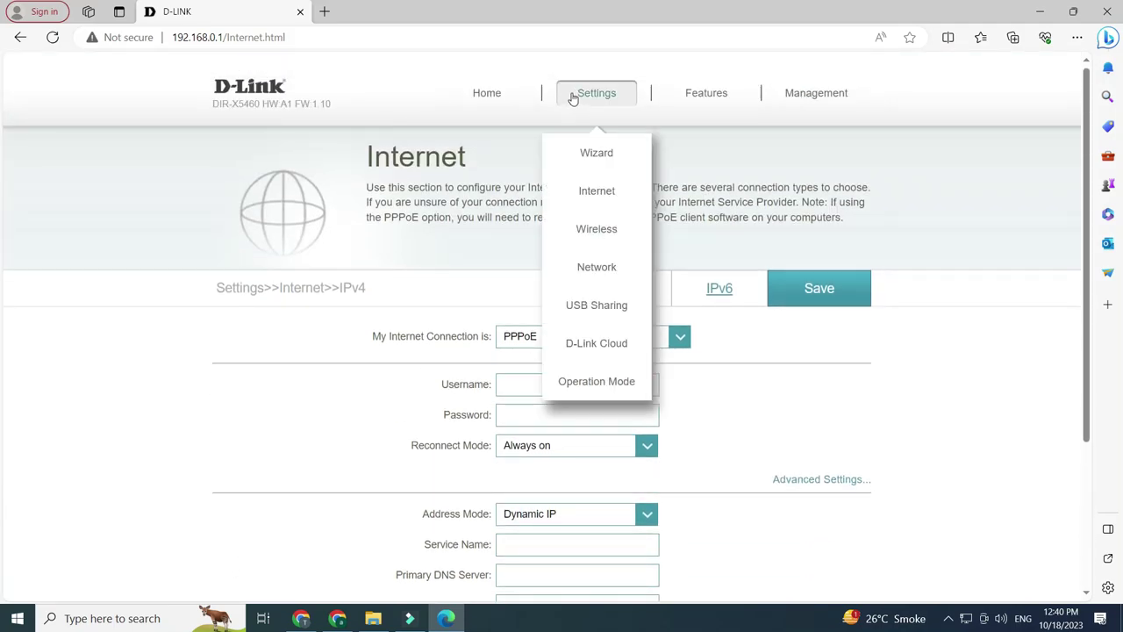
click(606, 229)
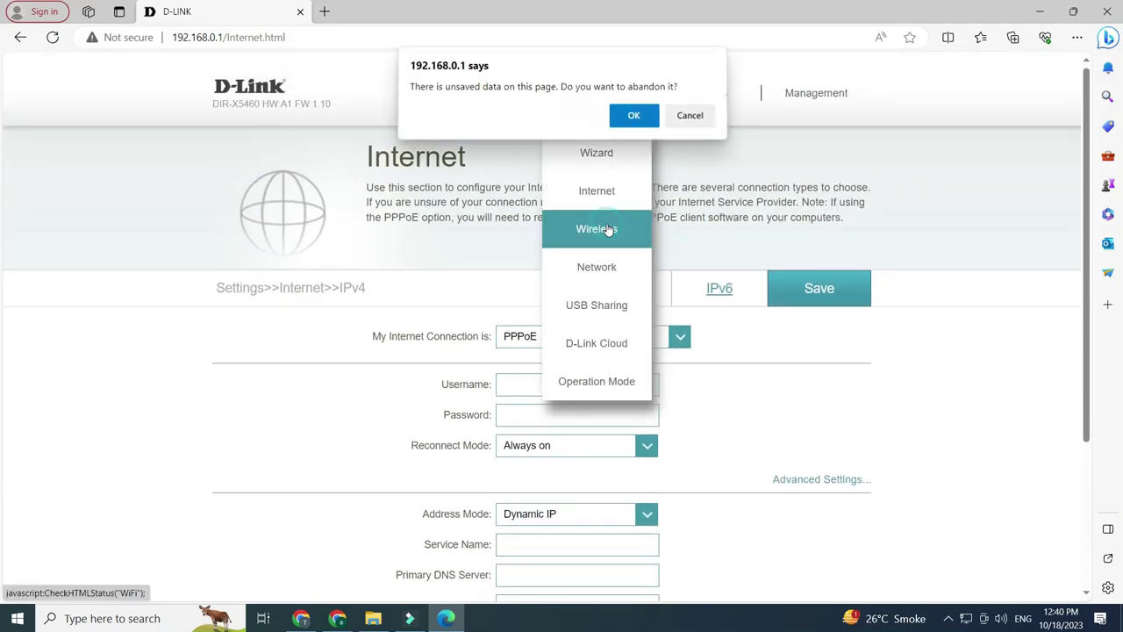
click(625, 117)
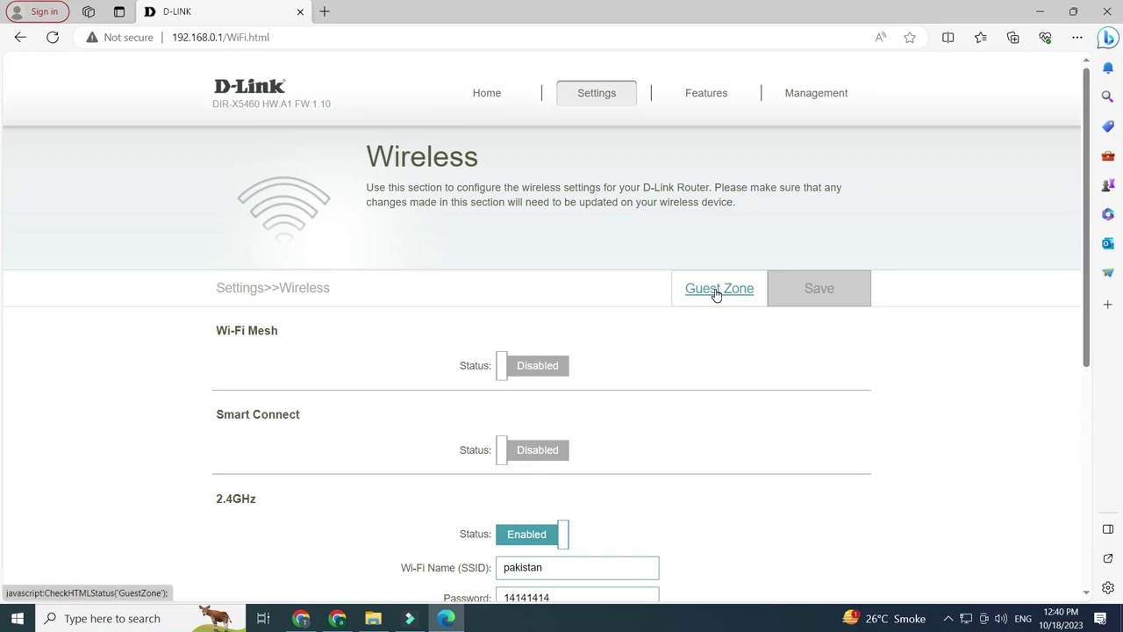
Enable the 2.4GHz and 5GHz guest networks in the Guest Zone settings and show the 2.4GHz schedule choices.
click(717, 289)
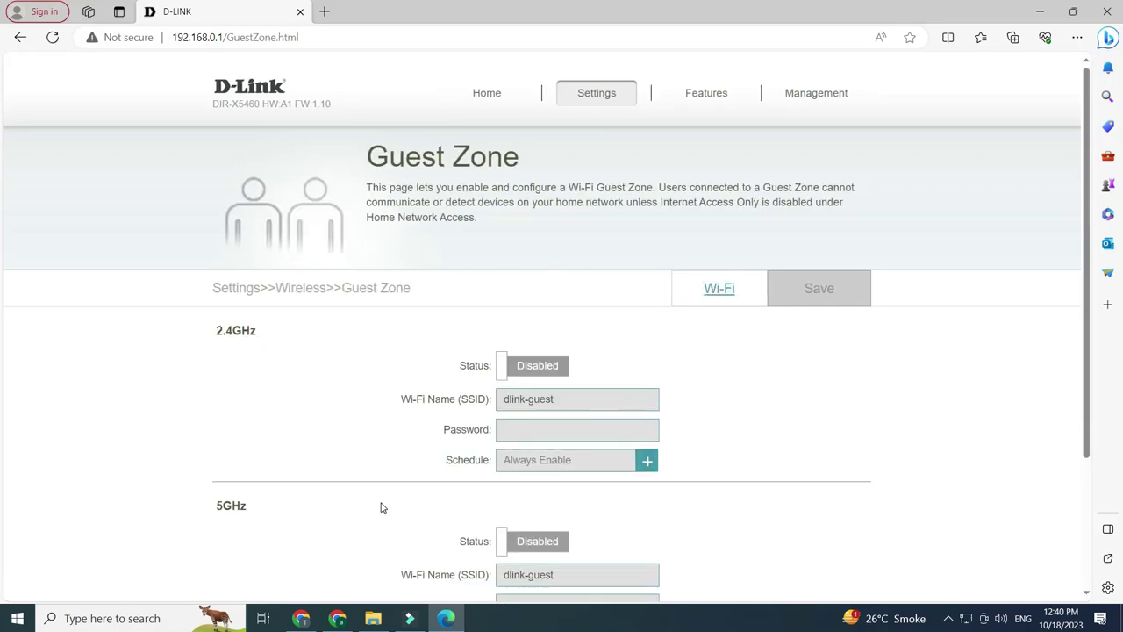
click(524, 367)
scroll(566, 461, down, 1)
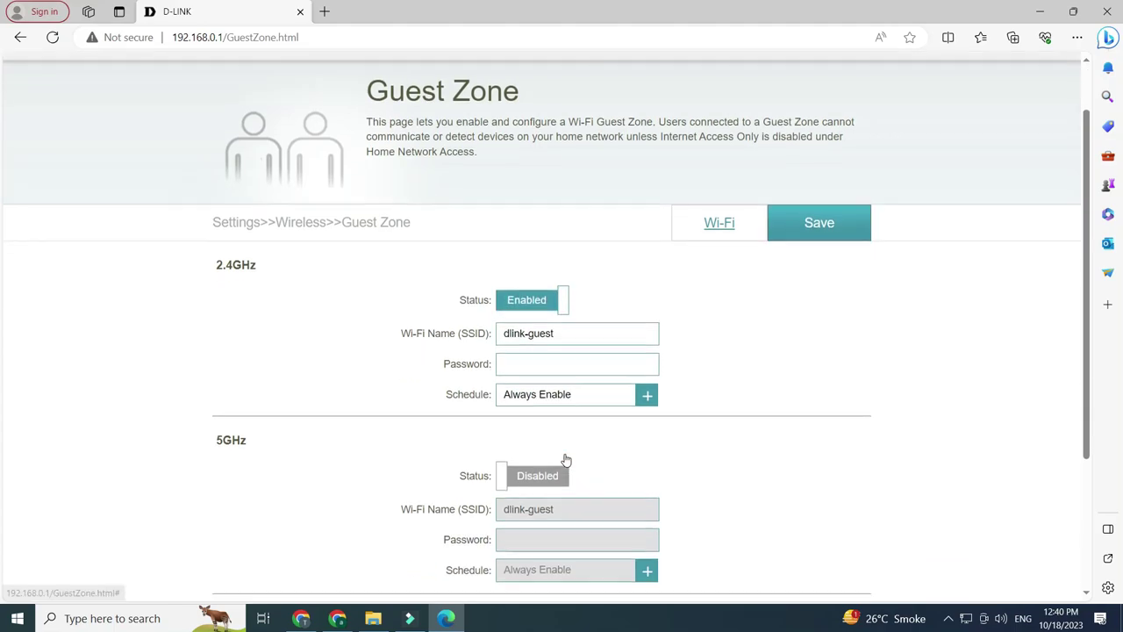
scroll(566, 460, down, 2)
click(542, 376)
triple_click(586, 234)
click(574, 265)
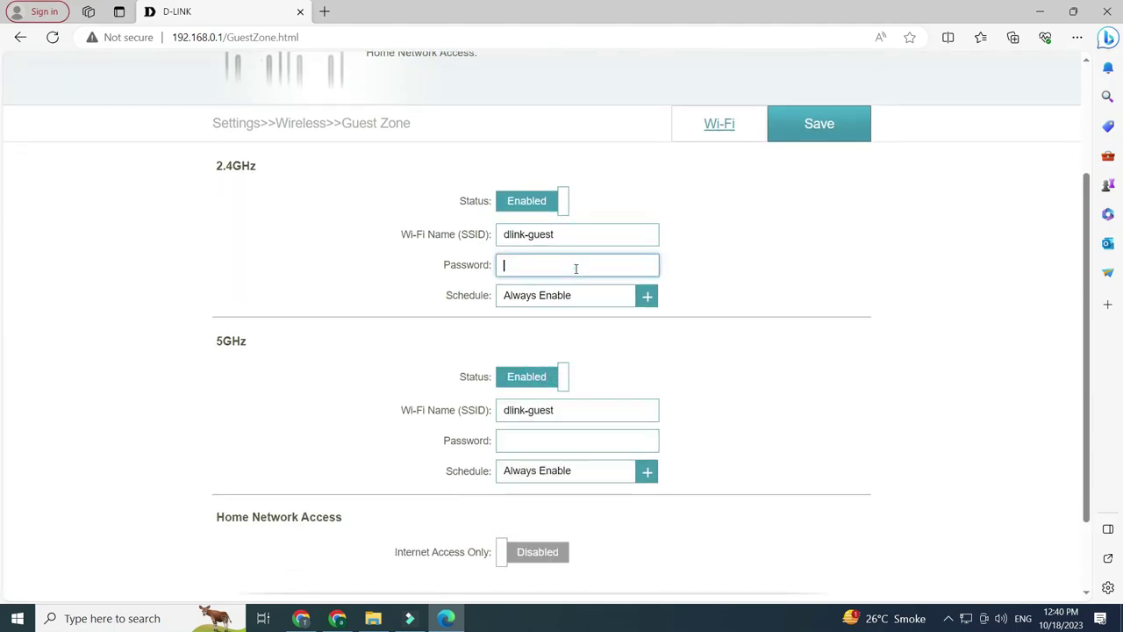
click(647, 299)
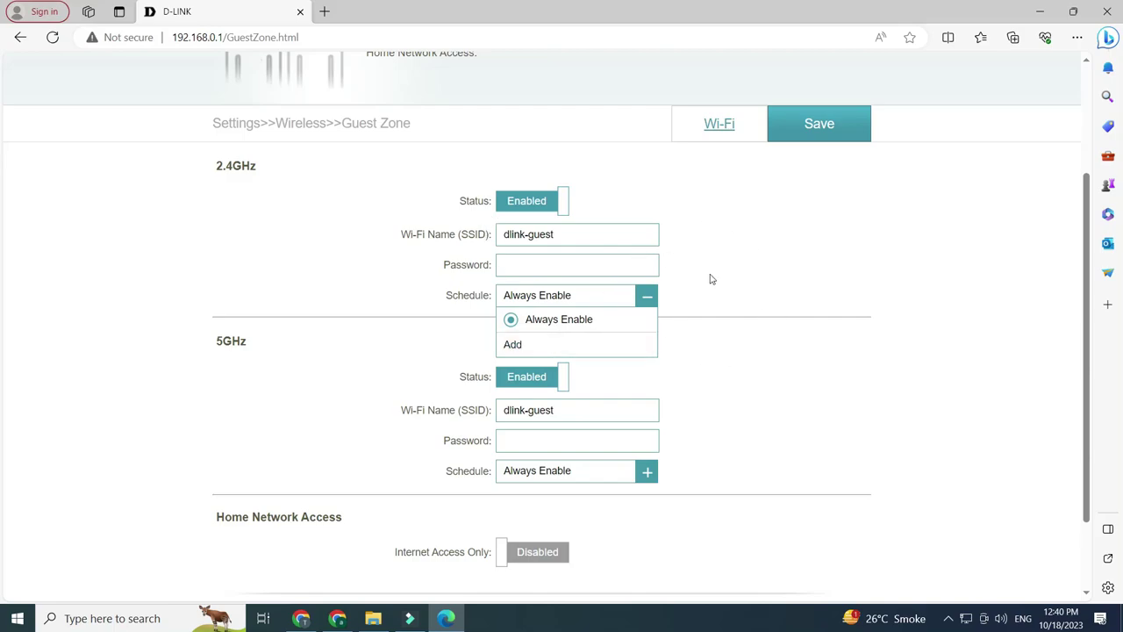
Abandon the unsaved guest network changes and return to the main Wi-Fi settings.
click(711, 128)
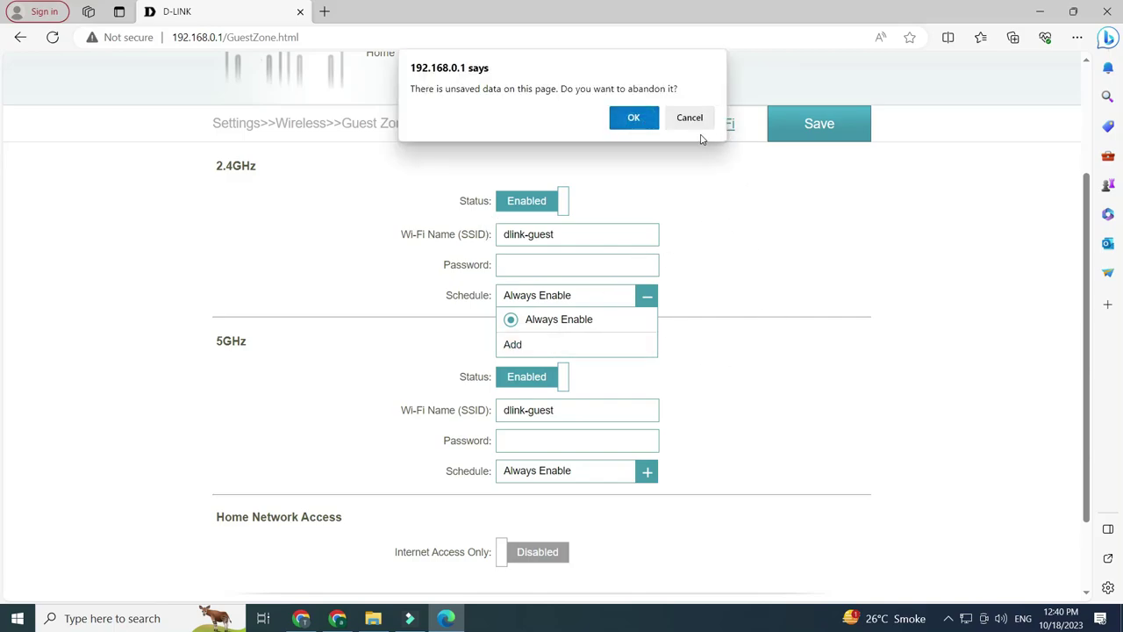
click(633, 118)
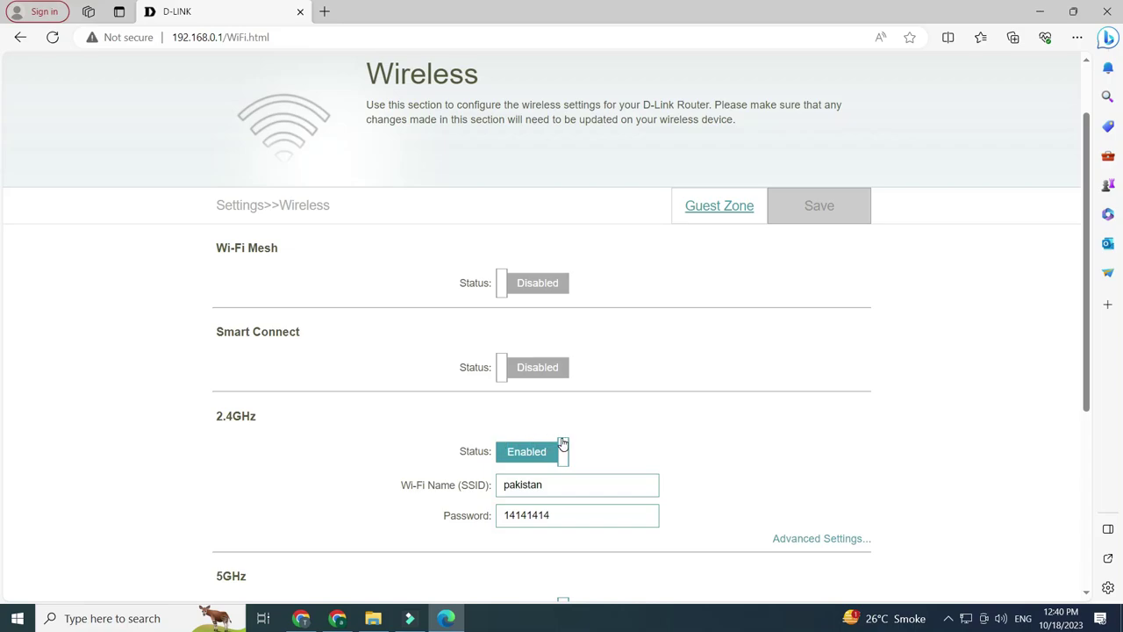
Enable Smart Connect in the Wireless settings and disable it again.
scroll(563, 444, down, 2)
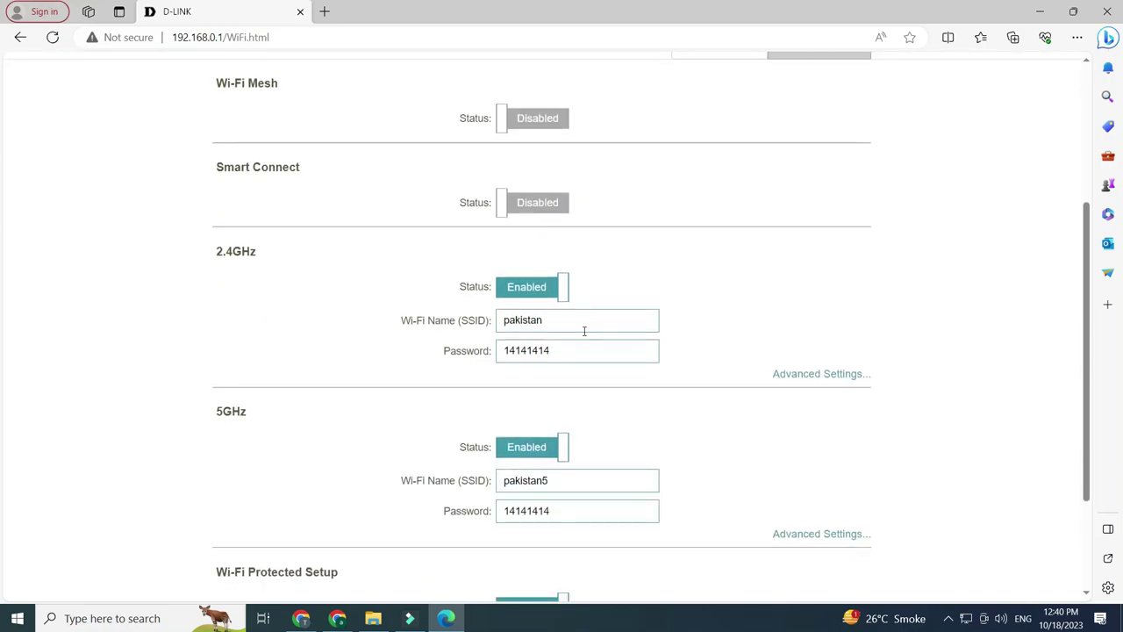
click(515, 204)
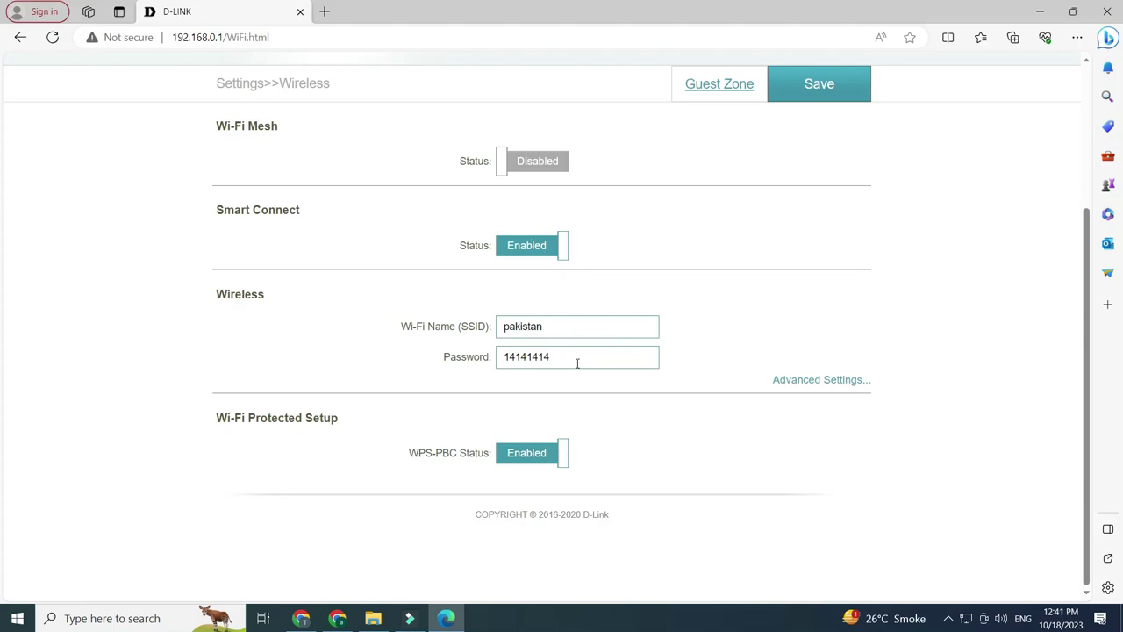
scroll(543, 291, up, 1)
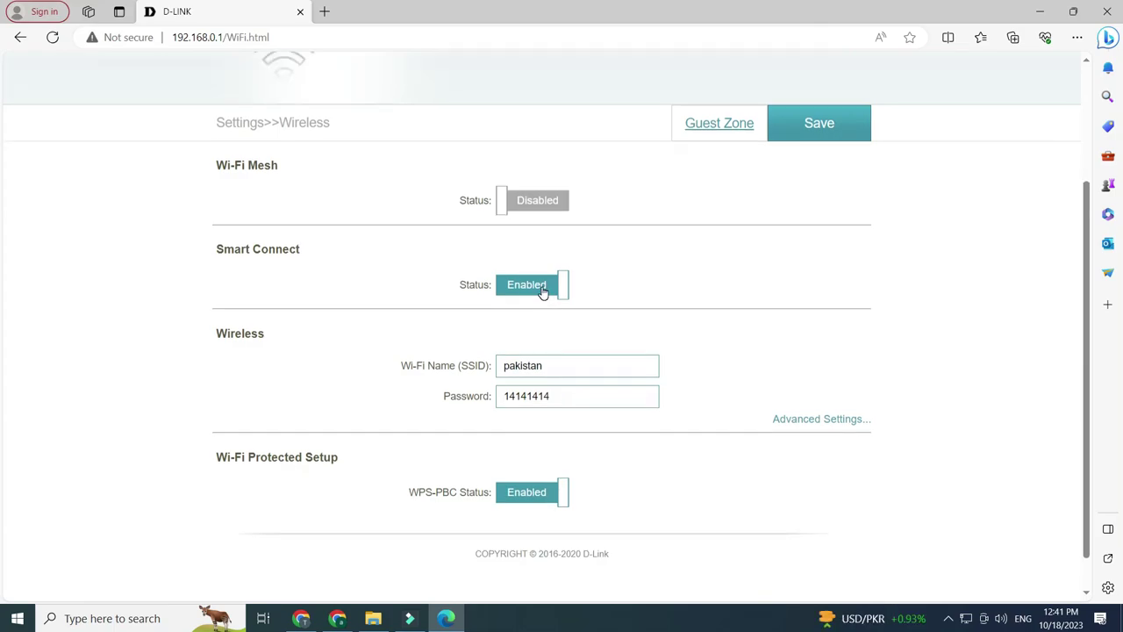
click(544, 292)
Check the Wi-Fi name fields of the 2.4GHz and 5GHz networks.
scroll(549, 285, down, 2)
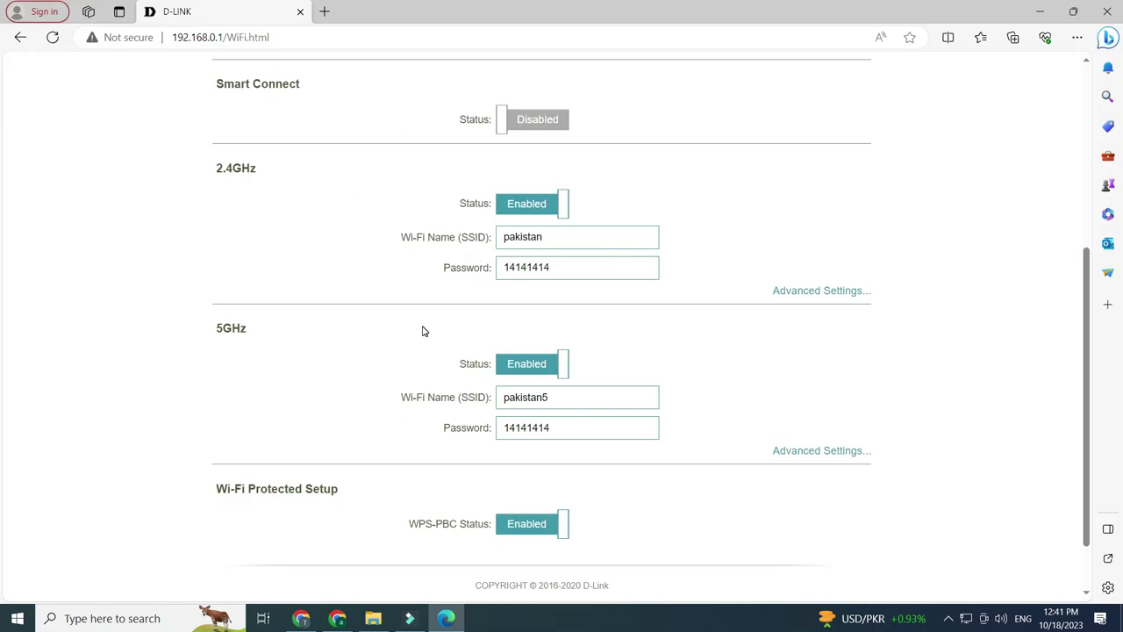
click(569, 238)
click(416, 236)
click(565, 400)
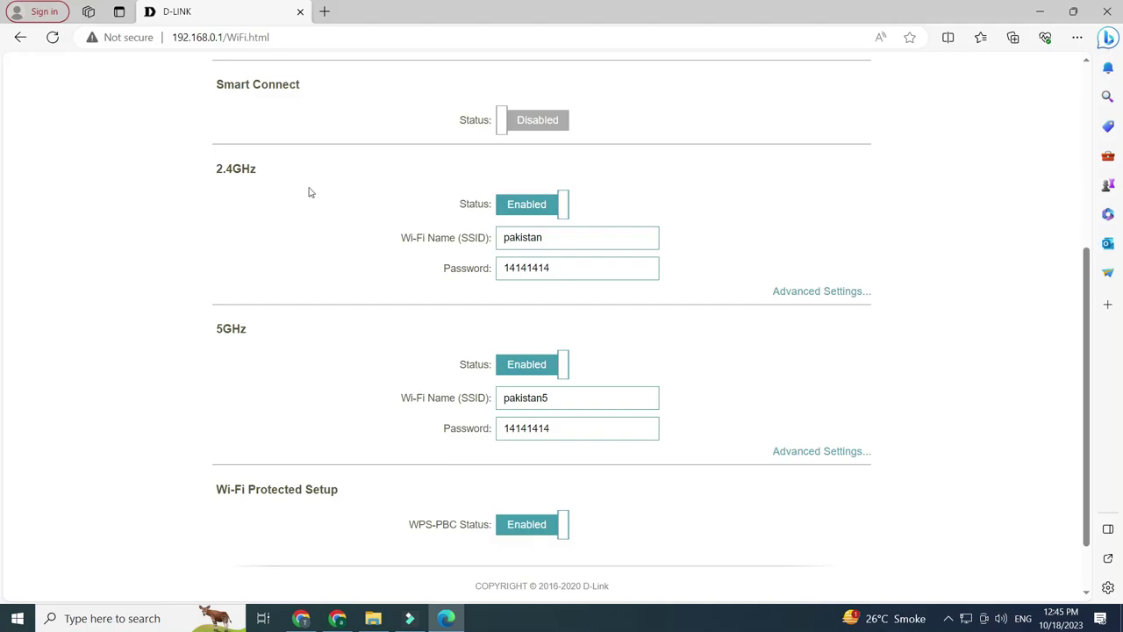
Show the advanced settings of the 2.4GHz network and inspect its transmission power options.
click(821, 293)
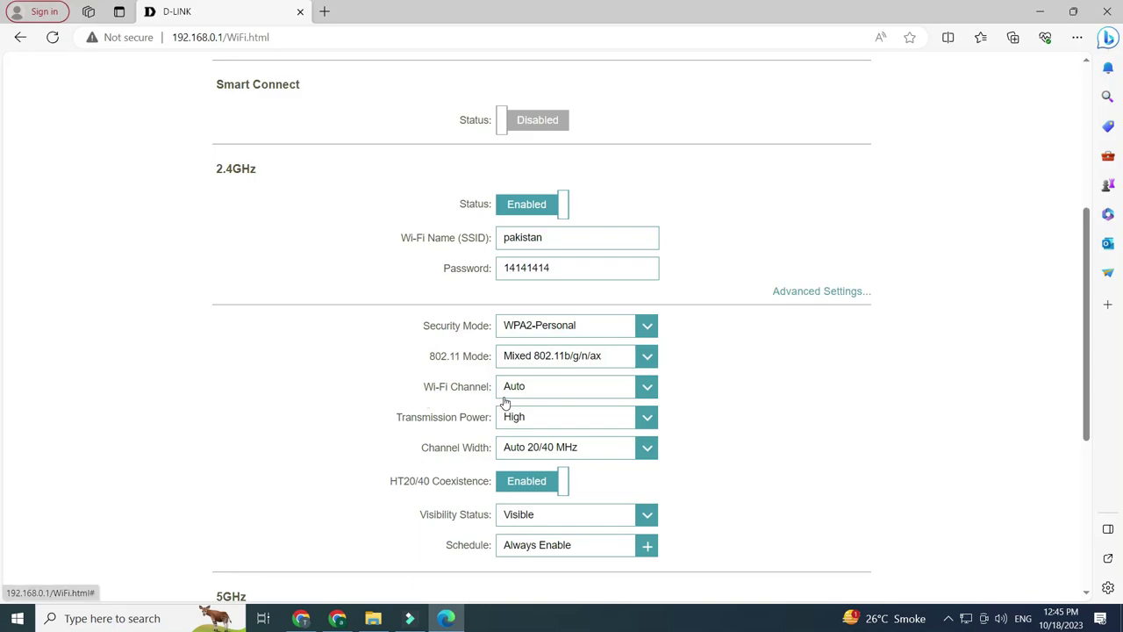
click(564, 418)
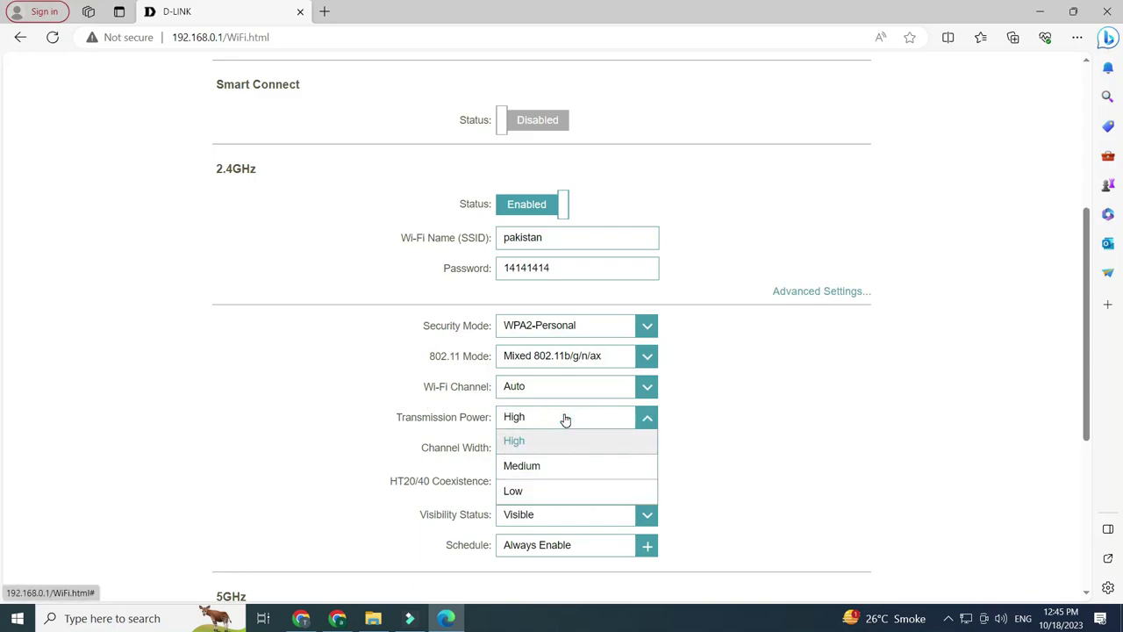
click(563, 419)
Show the advanced settings of the 5GHz network and set its Wi-Fi channel to 149.
scroll(562, 430, down, 2)
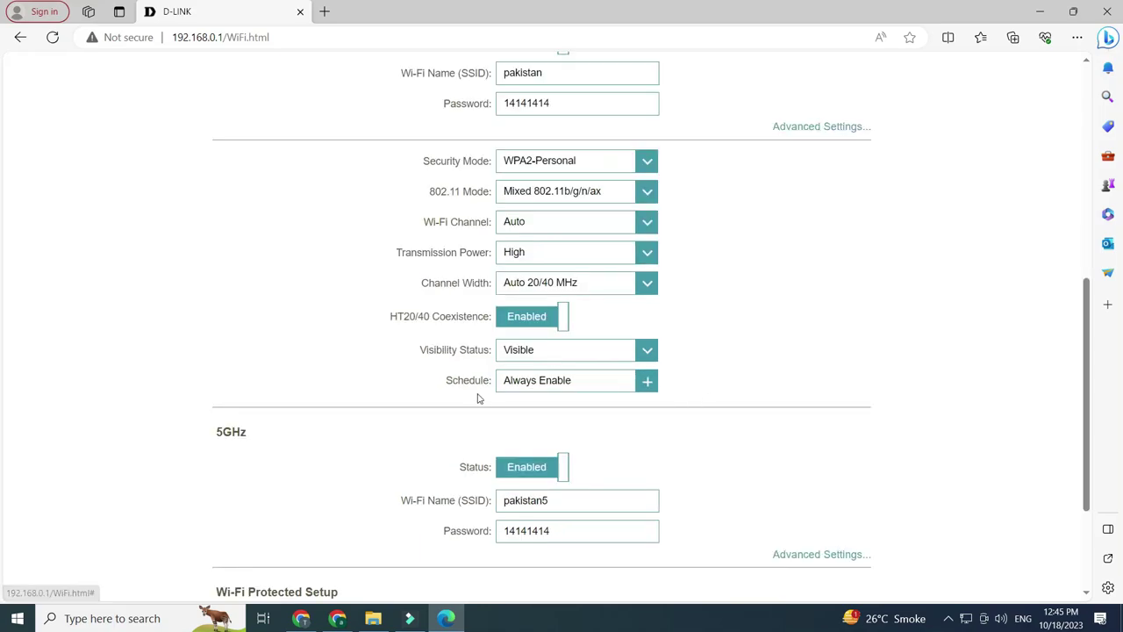
scroll(561, 395, down, 2)
click(808, 381)
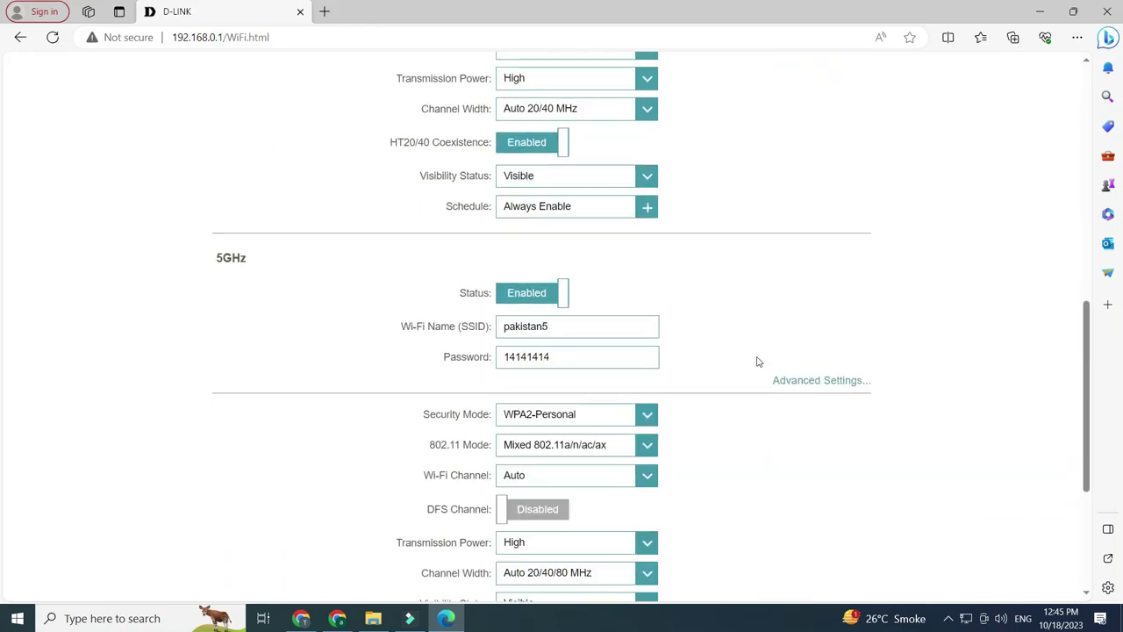
scroll(755, 360, down, 3)
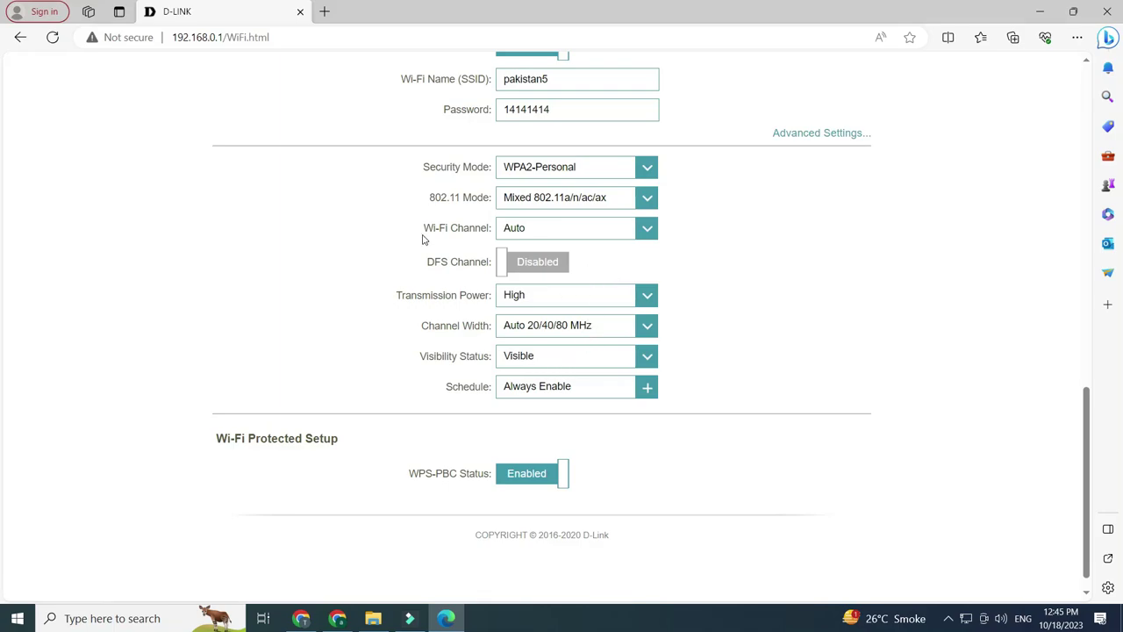
click(571, 230)
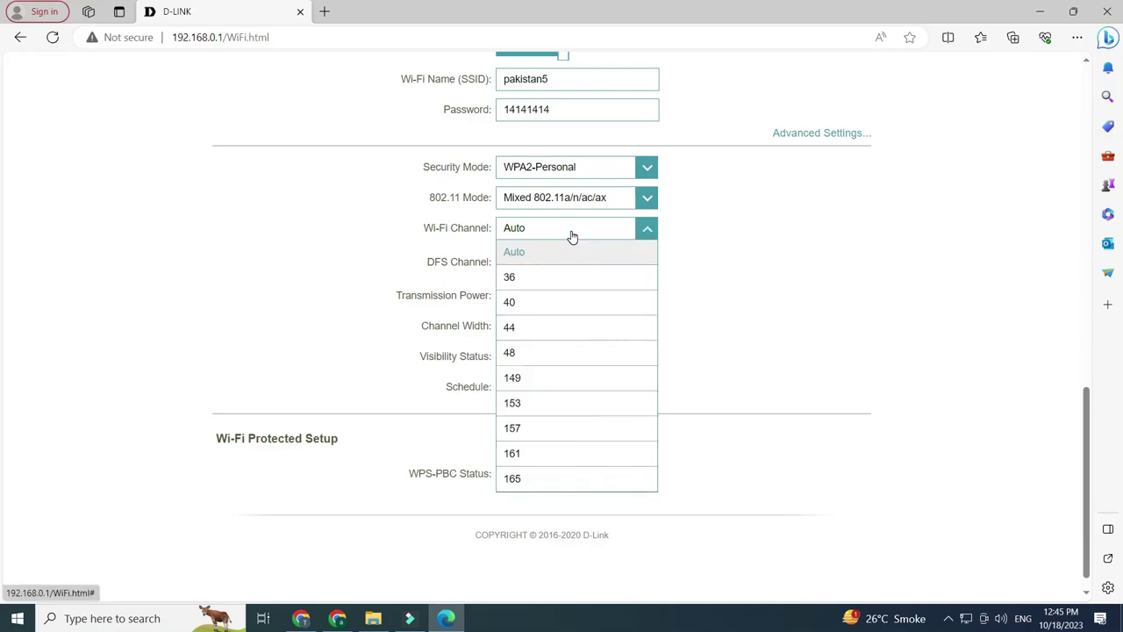
scroll(573, 325, down, 1)
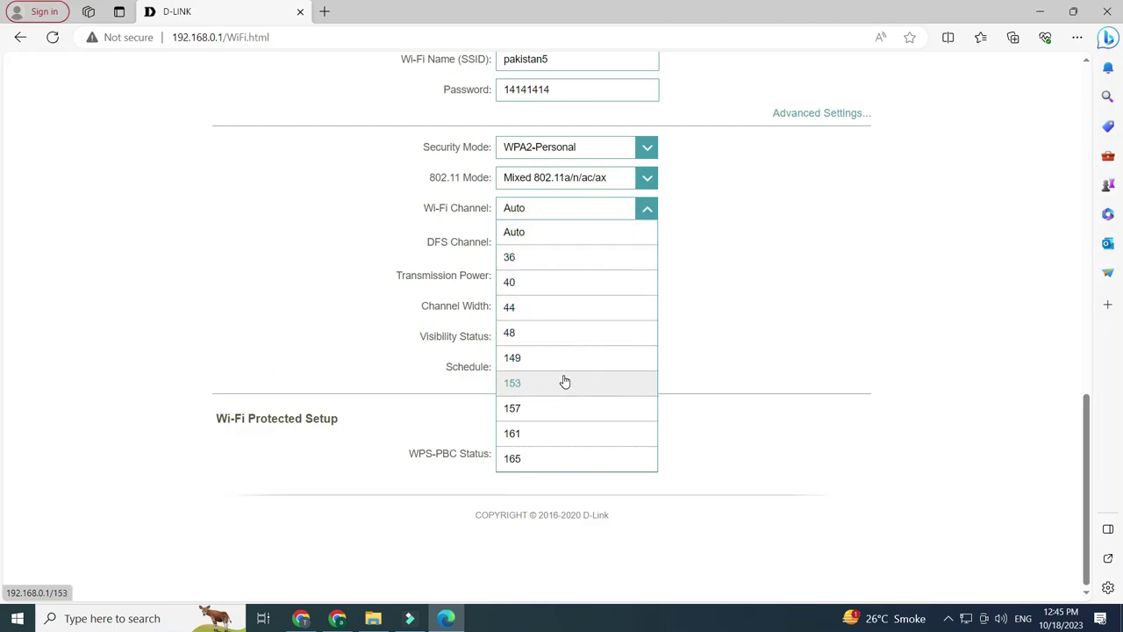
click(513, 360)
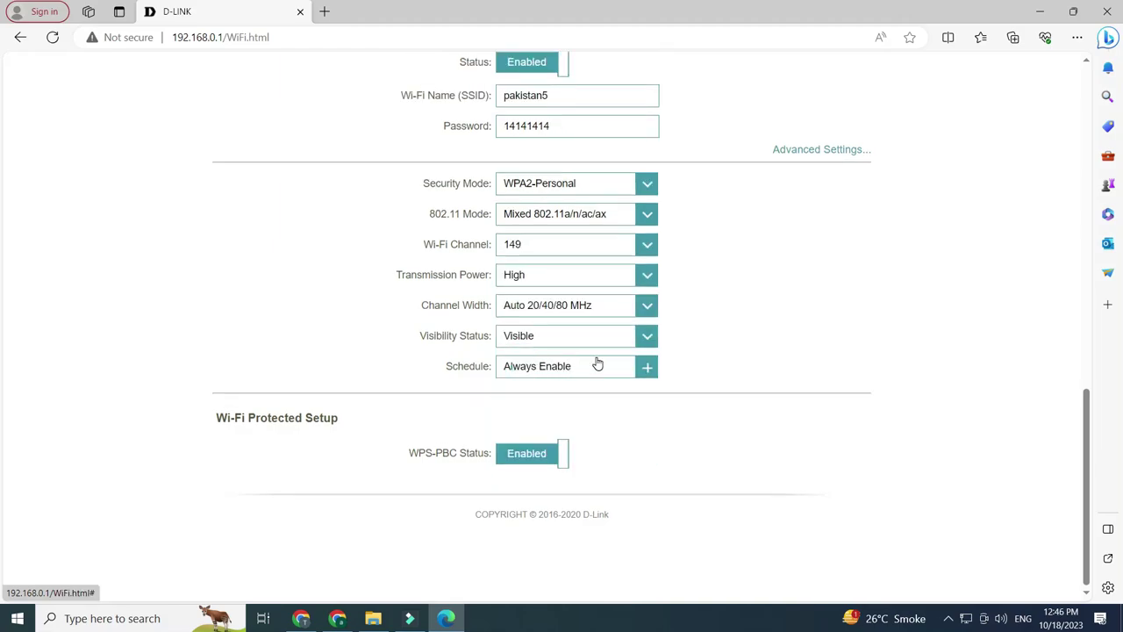
Review the 2.4GHz and 5GHz wireless settings, save them, and acknowledge the confirmation.
scroll(668, 466, up, 15)
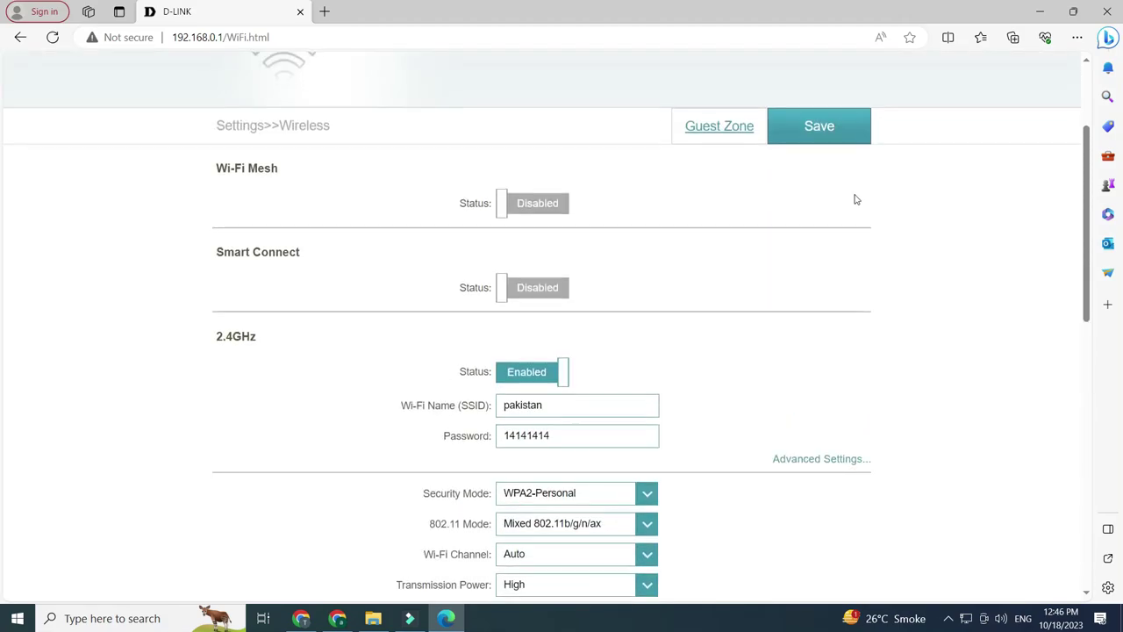
scroll(693, 364, down, 4)
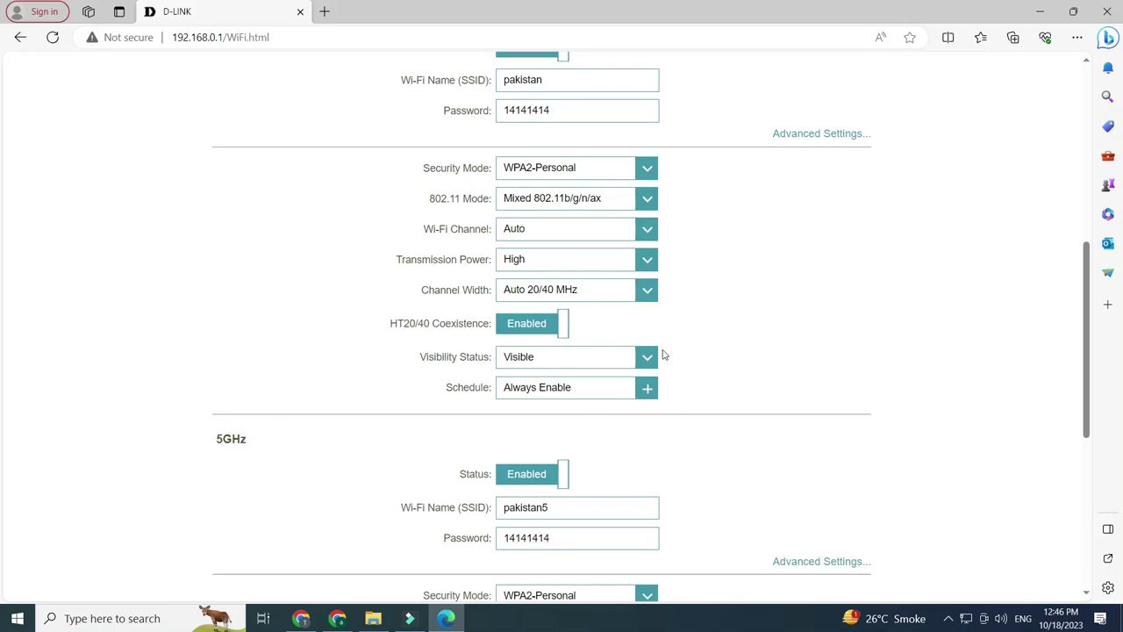
scroll(634, 391, down, 3)
scroll(632, 417, down, 1)
scroll(621, 425, down, 2)
scroll(621, 426, up, 10)
click(819, 288)
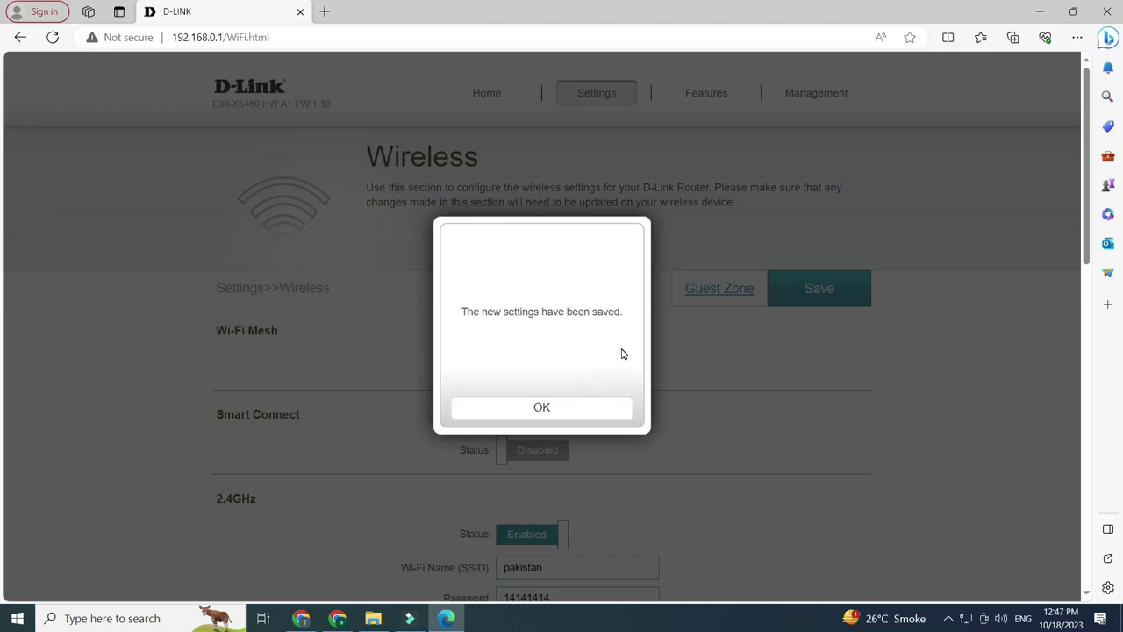
click(560, 407)
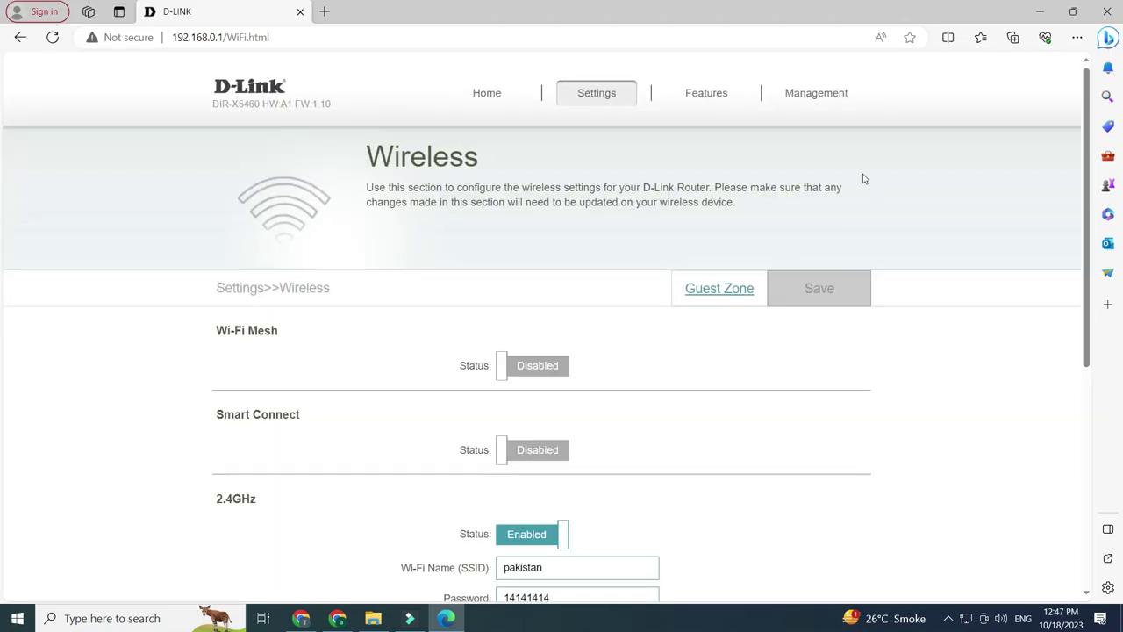
Open the Network settings, show their advanced settings, and review the DHCP server and WAN port options.
click(618, 279)
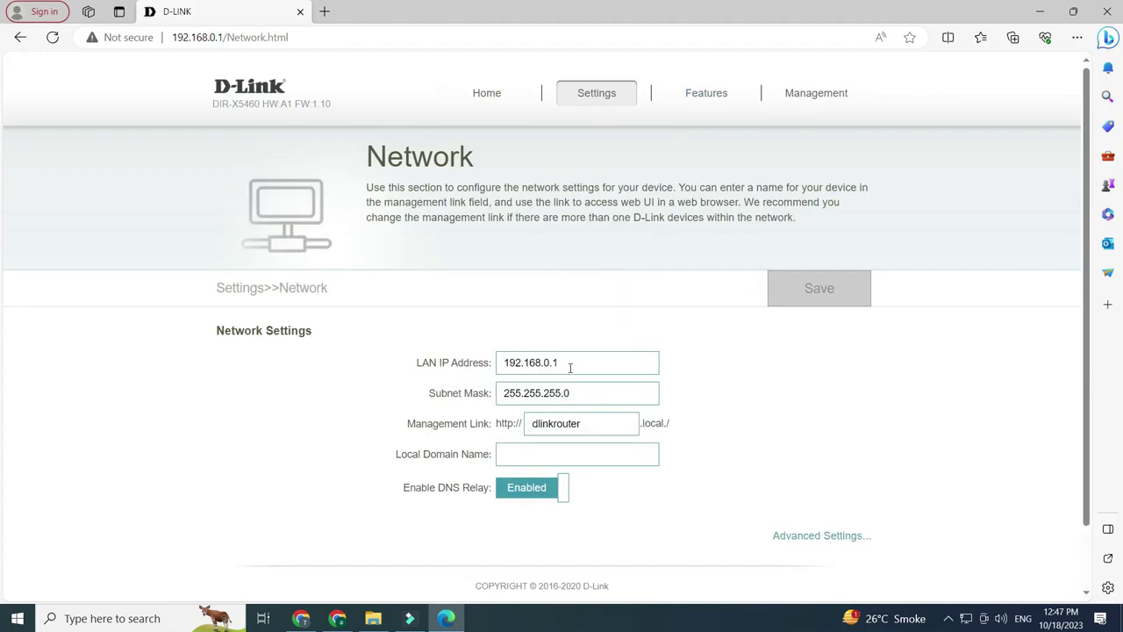
click(821, 535)
click(841, 301)
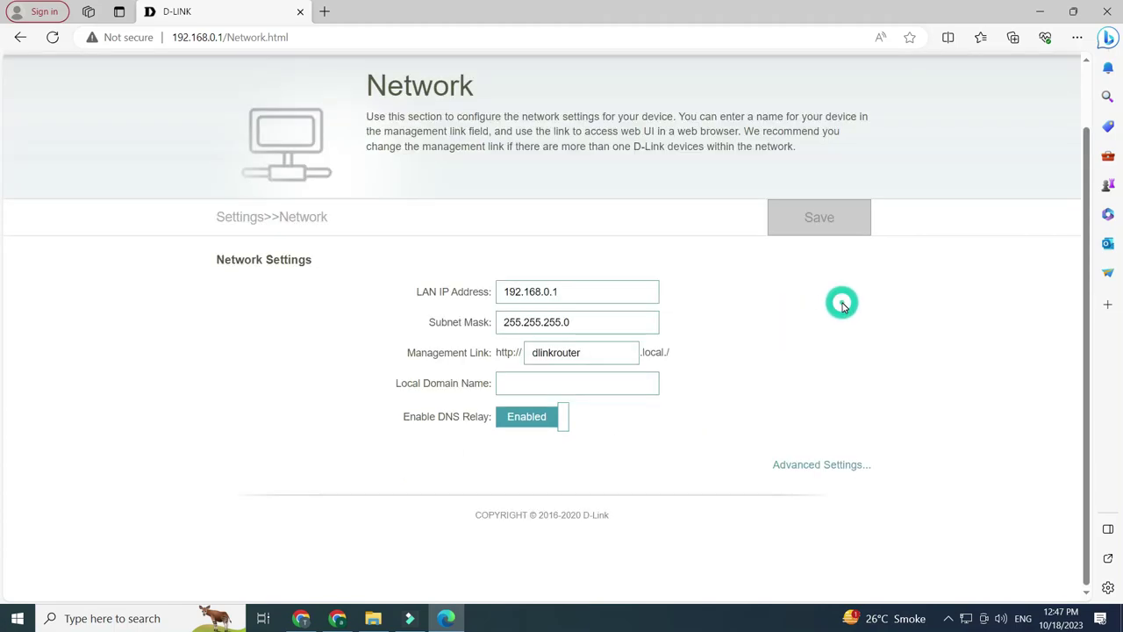
click(813, 466)
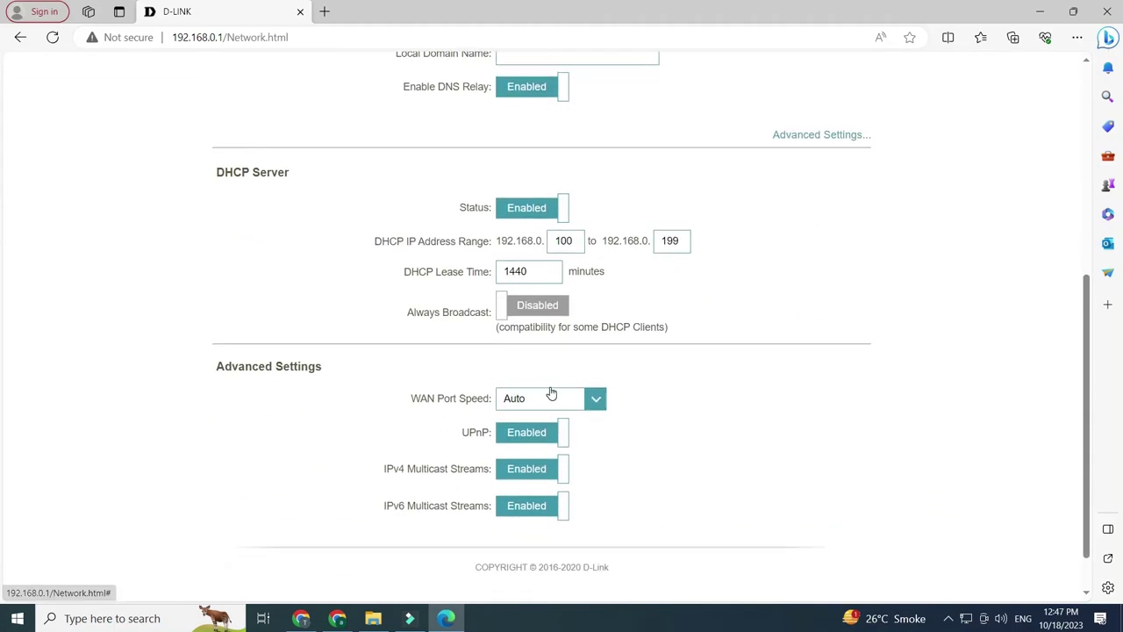
scroll(594, 400, up, 1)
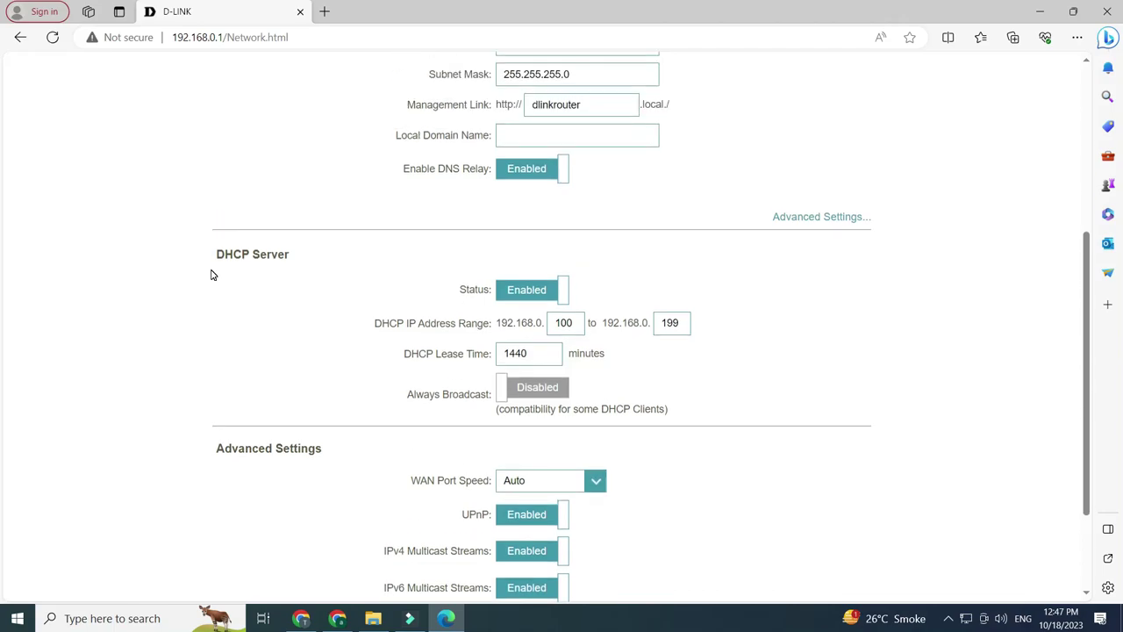
scroll(692, 308, up, 4)
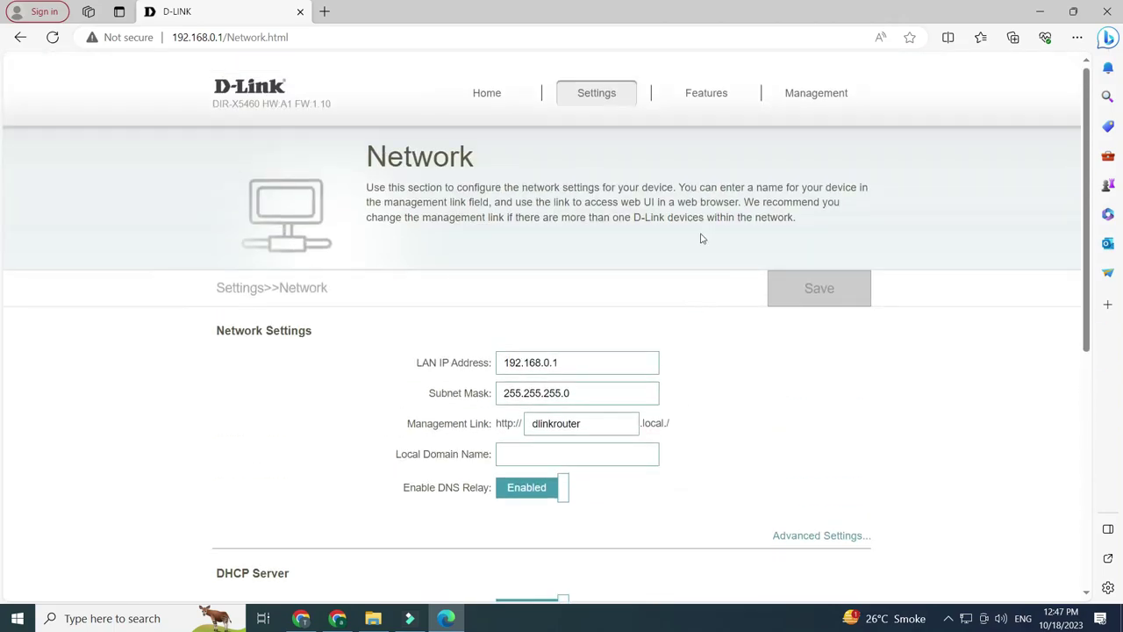
View the D-Link Cloud registration page and go on to the Operation Mode settings.
click(402, 195)
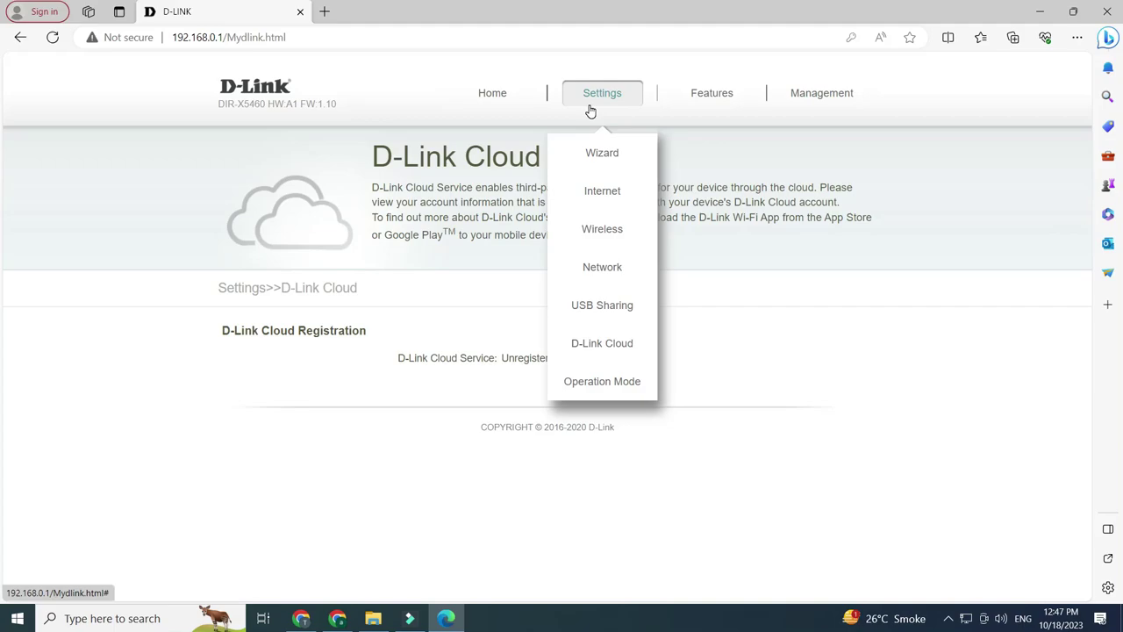
mouse_move(602, 93)
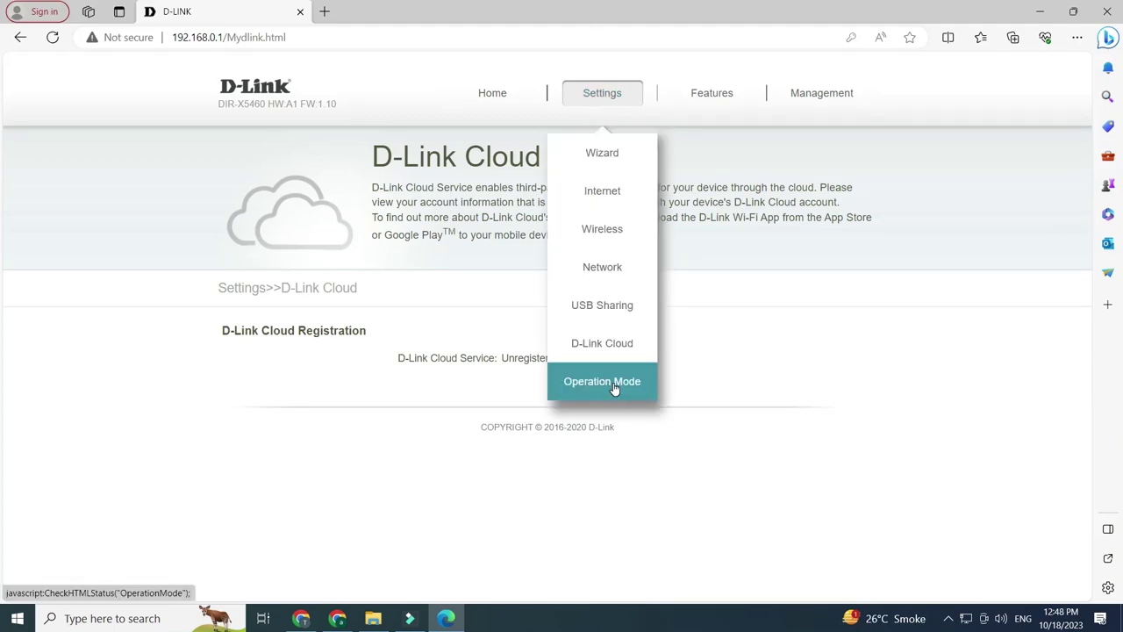
click(614, 383)
Select Extender Mode as the device operation mode, review its description, and set the mode back to Router Mode.
click(652, 366)
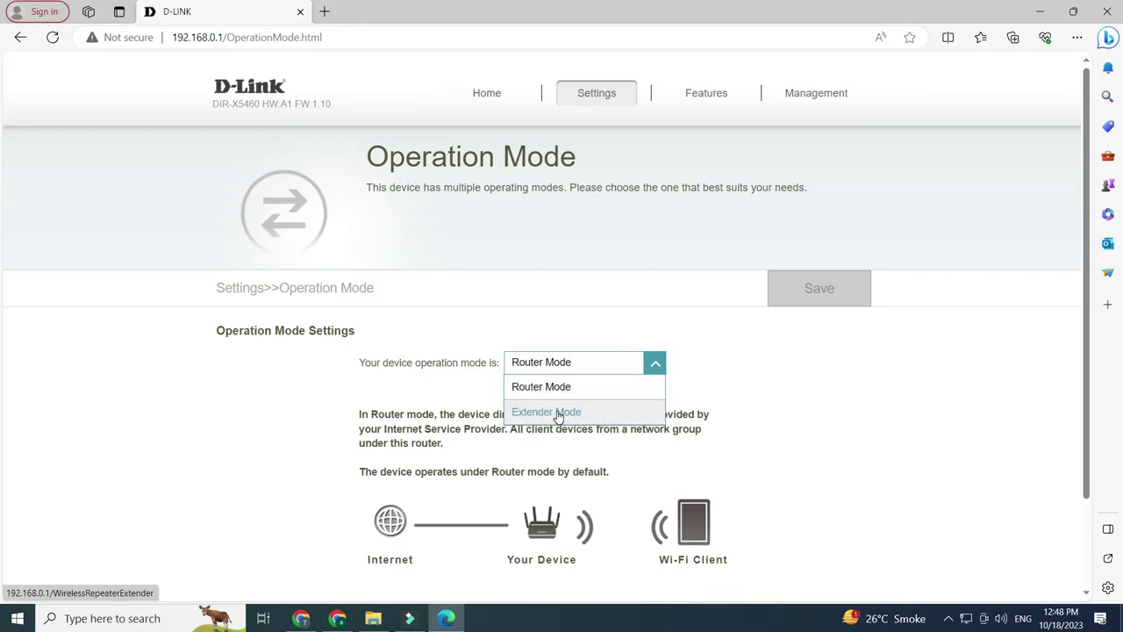
click(558, 414)
scroll(612, 355, down, 2)
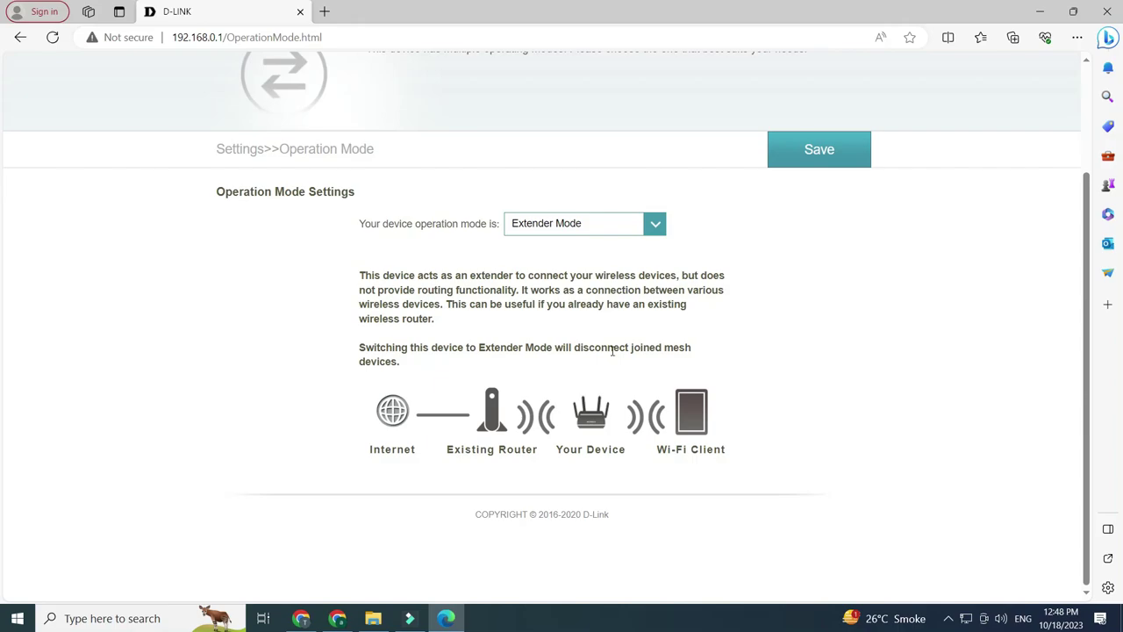
scroll(736, 307, up, 2)
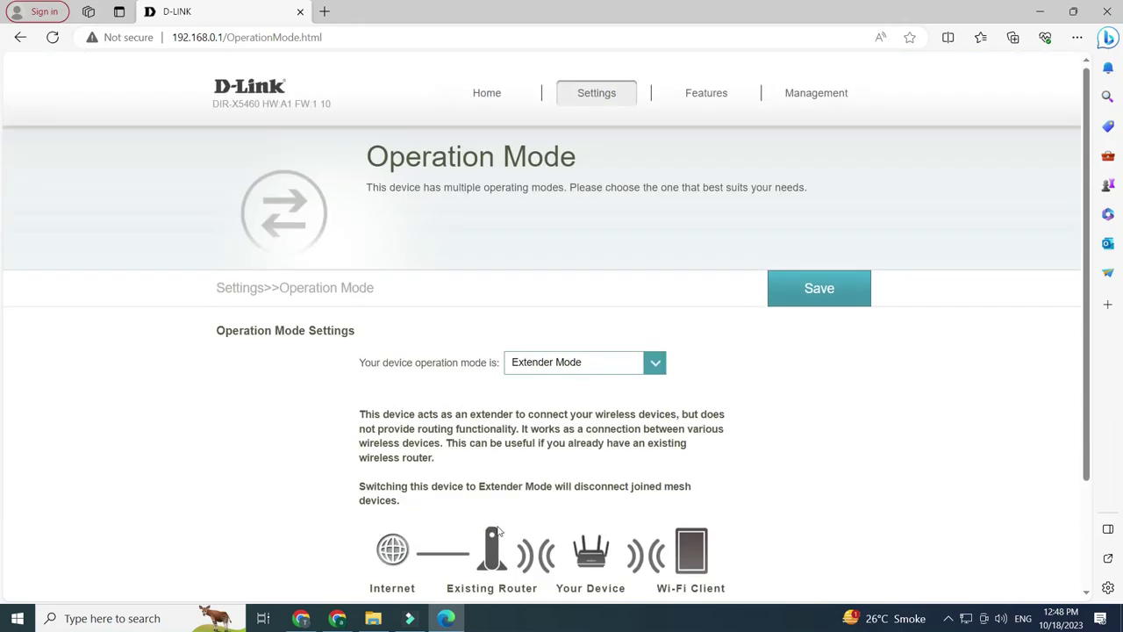
click(657, 365)
click(662, 386)
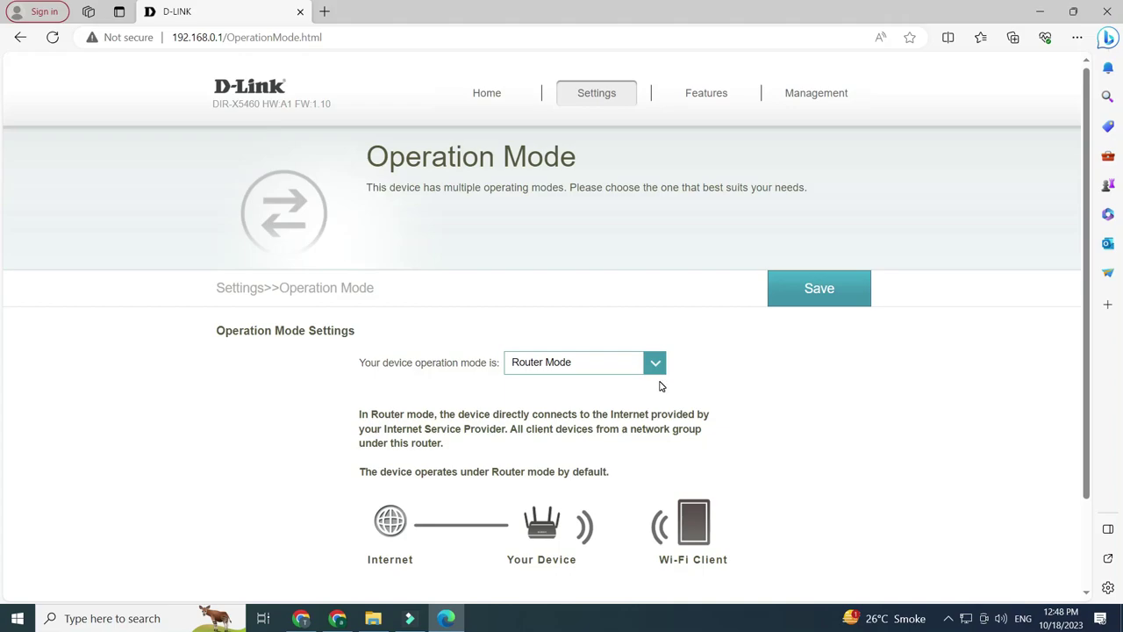
Open the Parental Control settings, abandoning the unsaved operation mode data, and start a new profile to review its schedule and filter options.
click(699, 93)
mouse_move(700, 93)
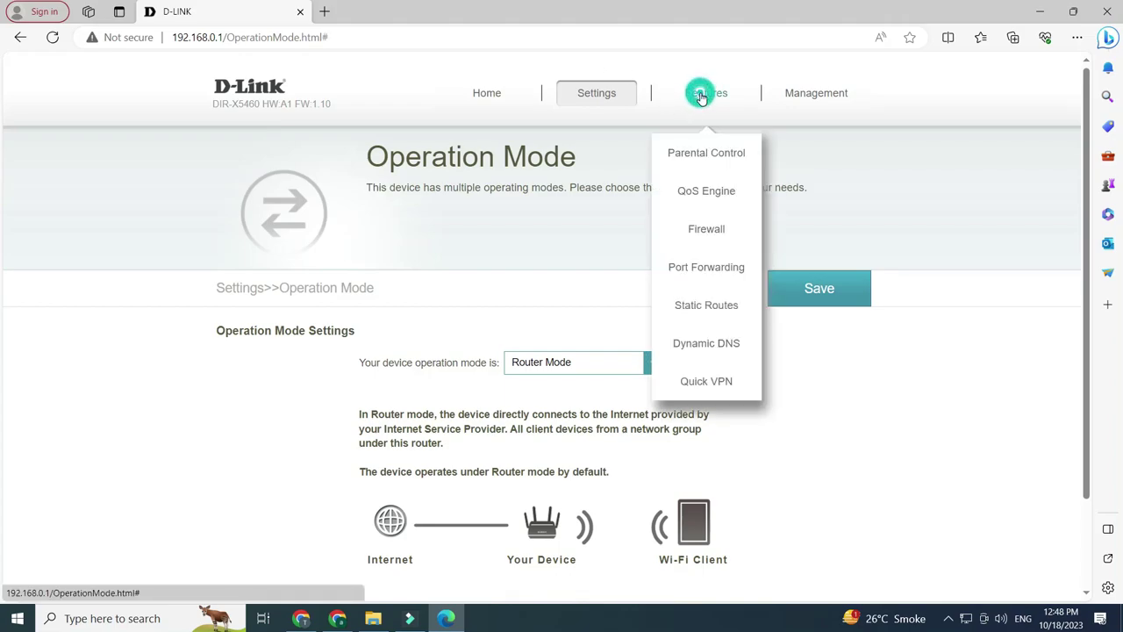
click(707, 153)
click(631, 115)
click(272, 382)
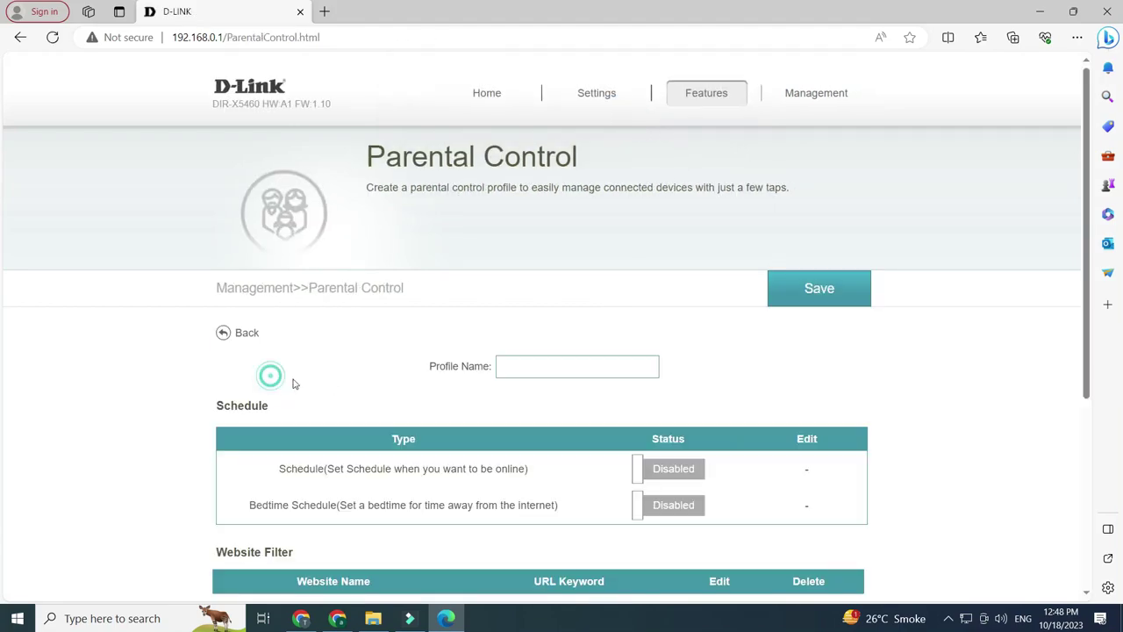
scroll(526, 333, down, 1)
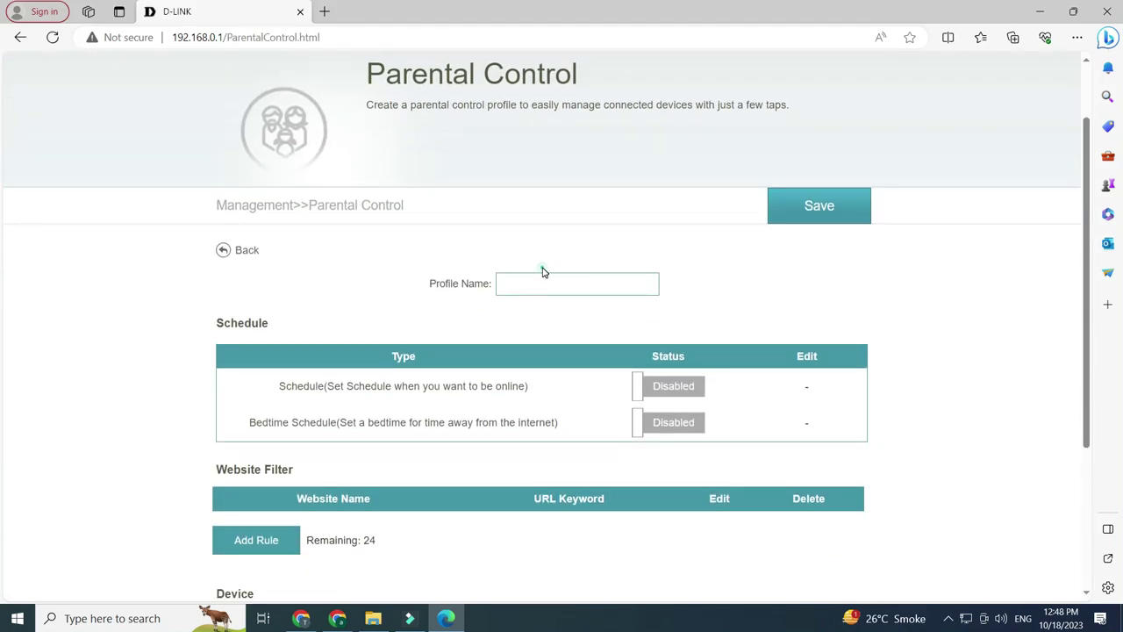
scroll(602, 389, down, 2)
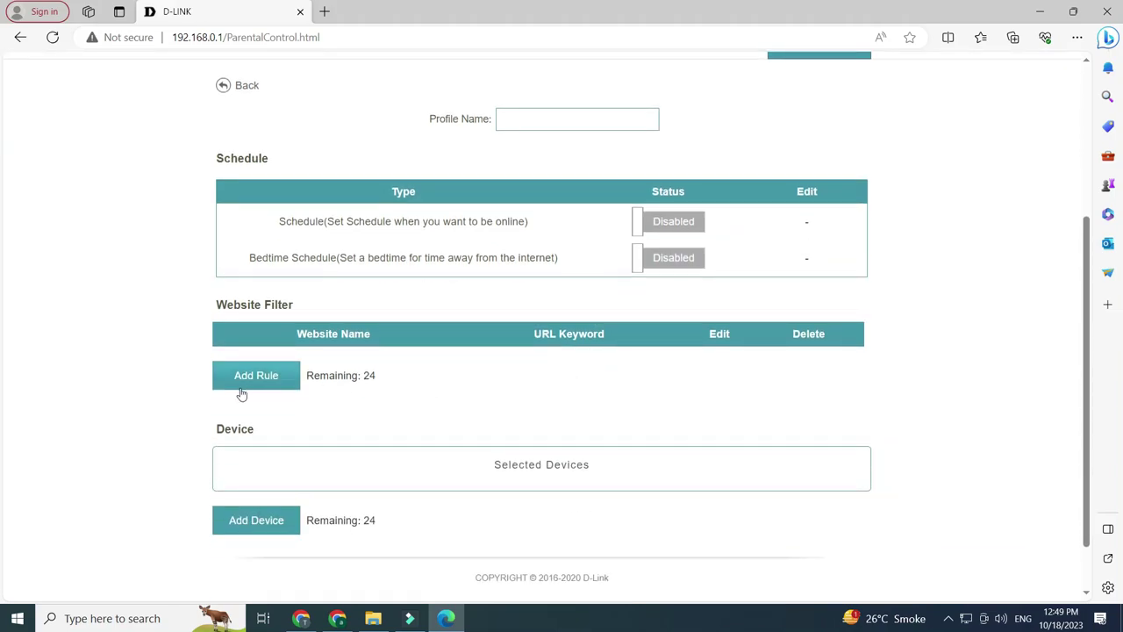
Open a new website filter rule to view its name and URL keyword fields, and close it without adding anything.
click(284, 377)
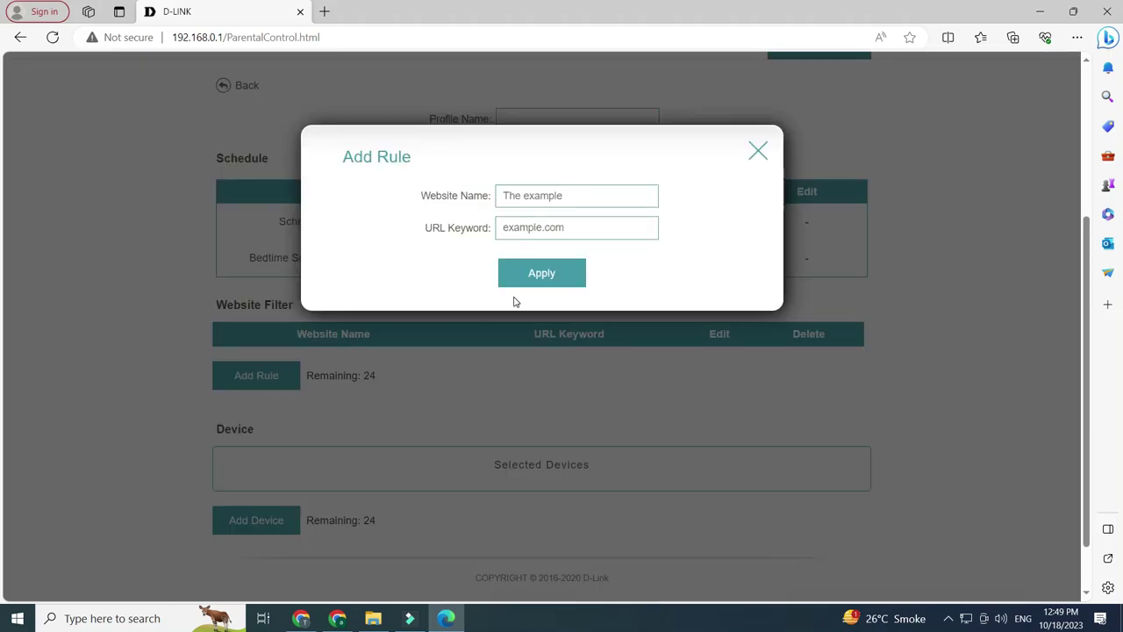
click(543, 198)
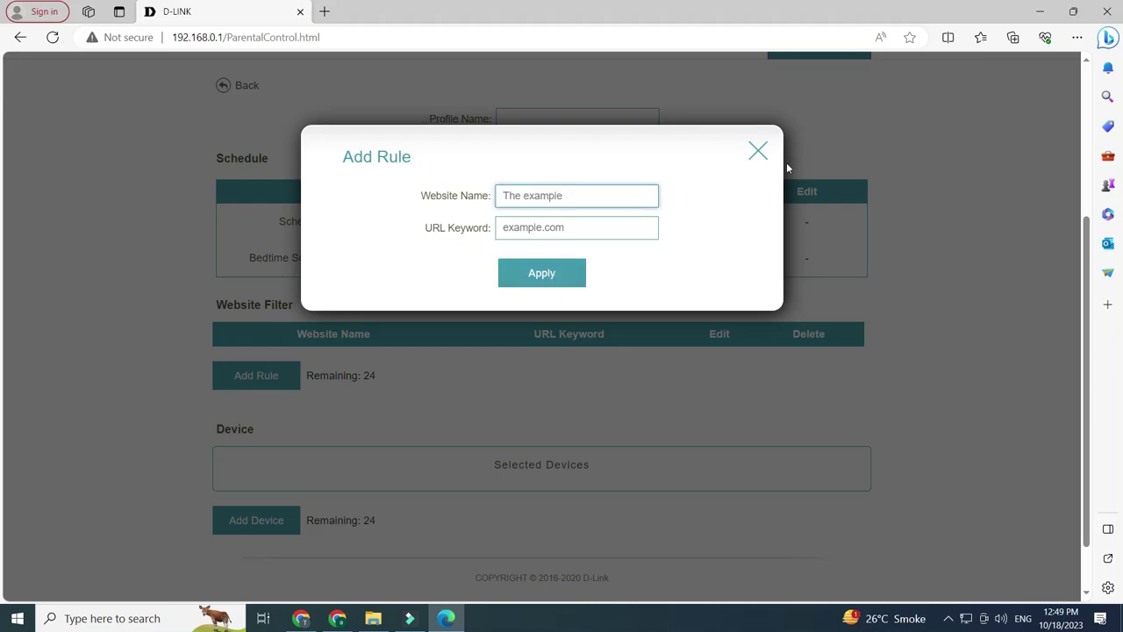
click(762, 156)
scroll(729, 467, up, 3)
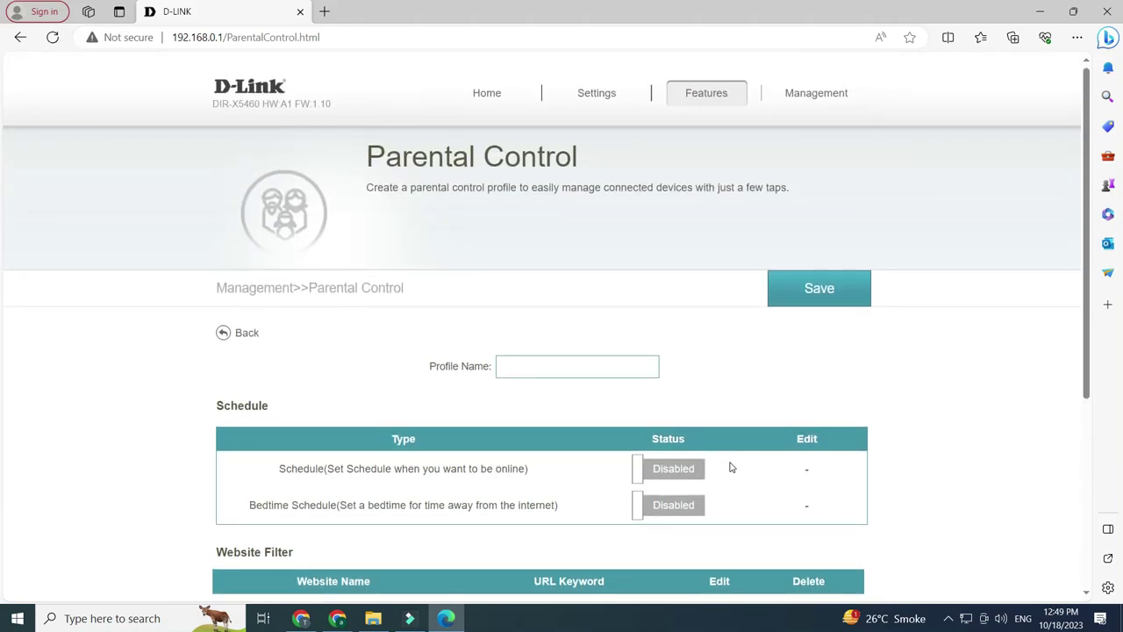
Open the QoS Engine, abandoning the unsaved parental control profile, and run the Internet speed check after accepting the privacy notice.
mouse_move(722, 97)
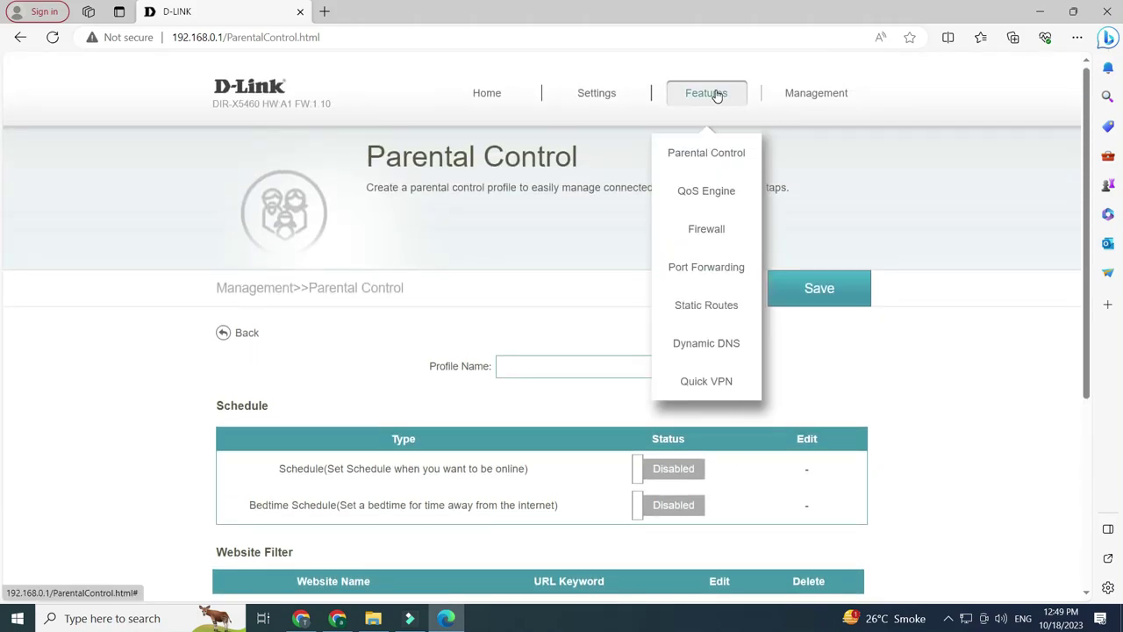
click(727, 192)
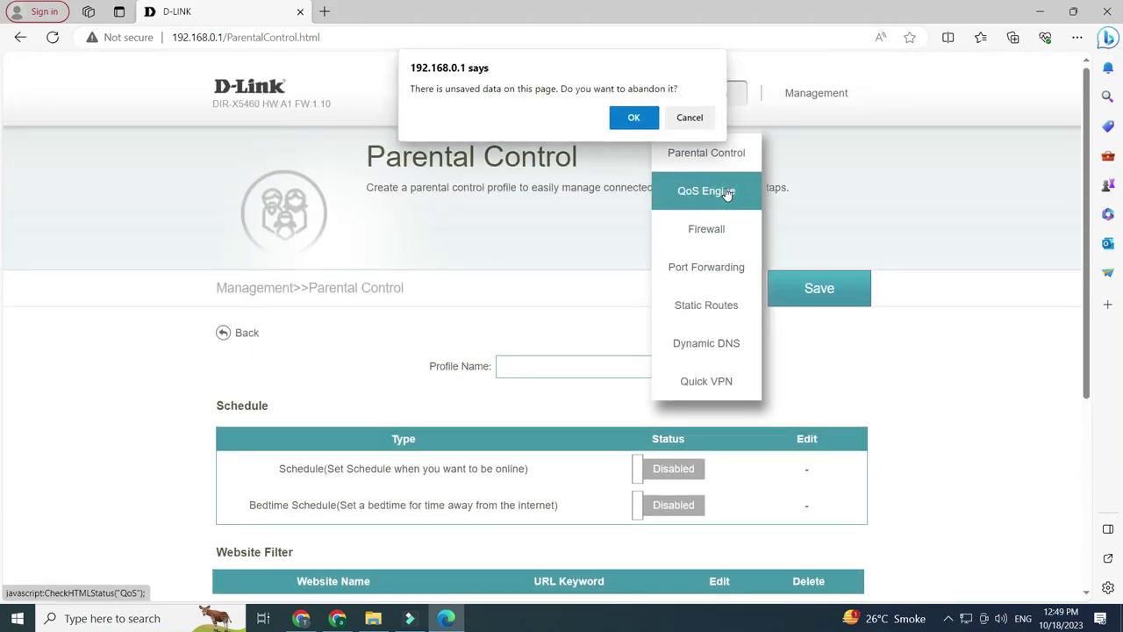
key(Return)
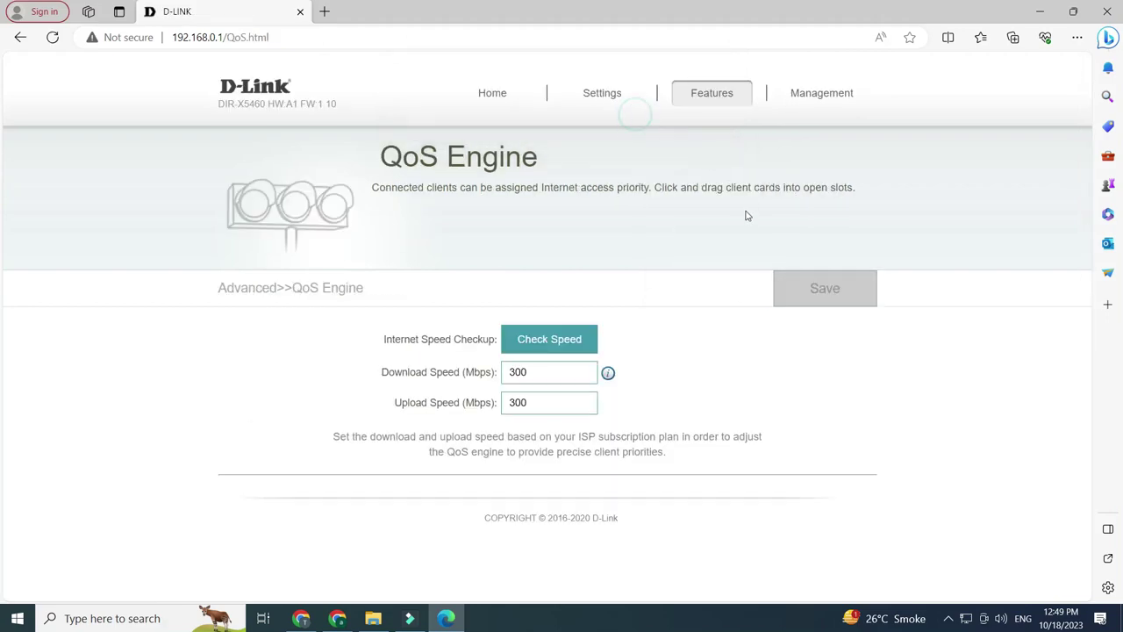
click(568, 343)
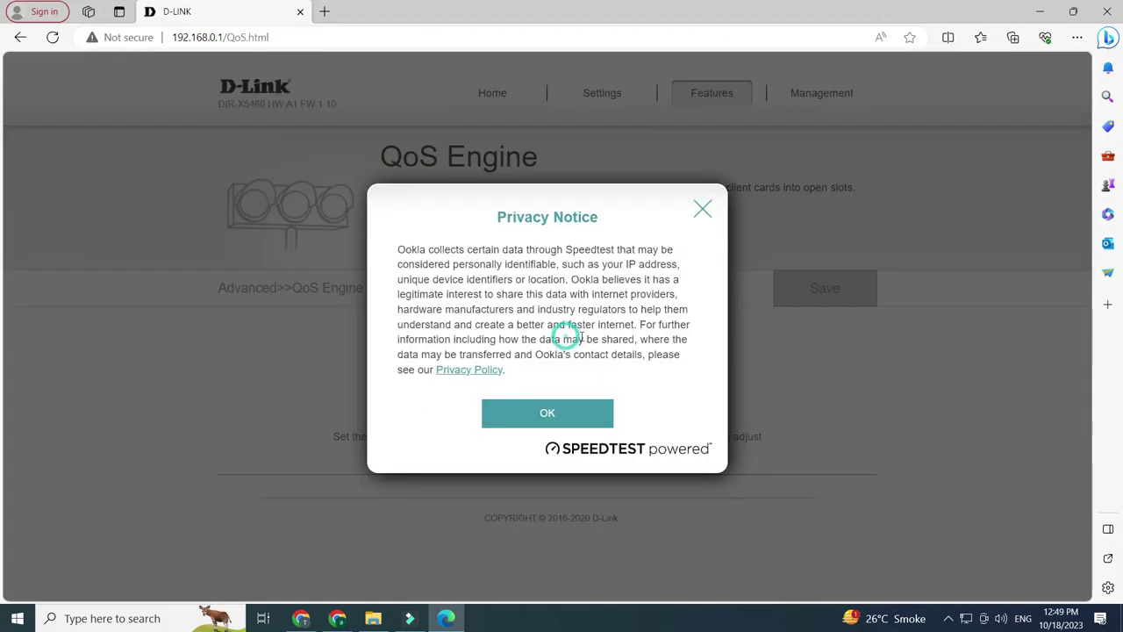
click(558, 421)
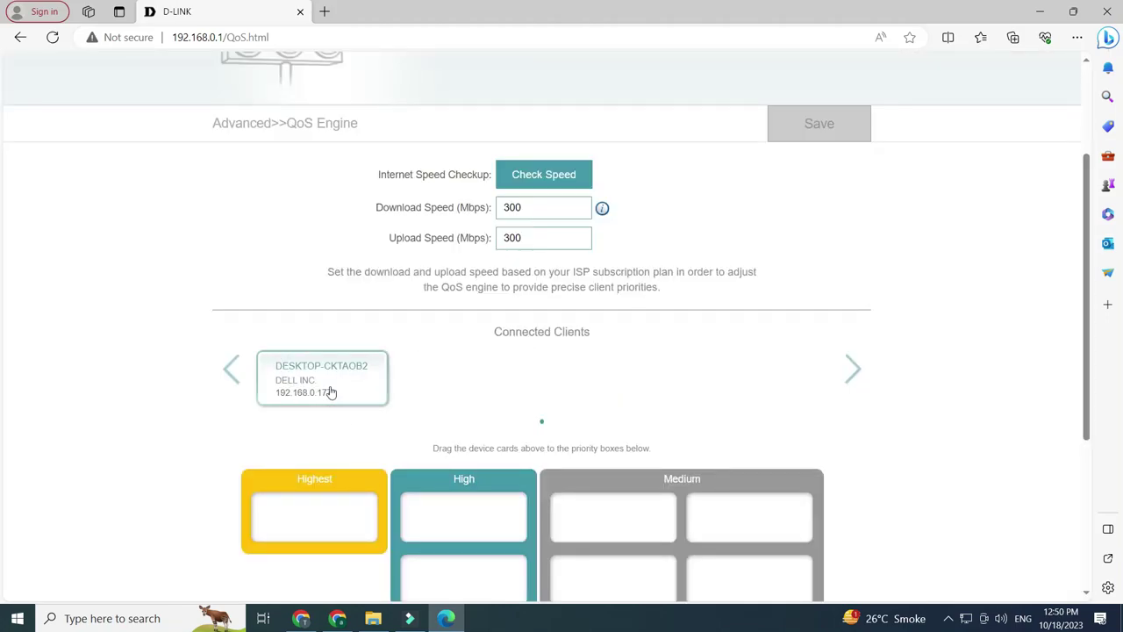
Assign the connected Dell desktop client to the first Medium priority slot of the QoS Engine.
click(370, 386)
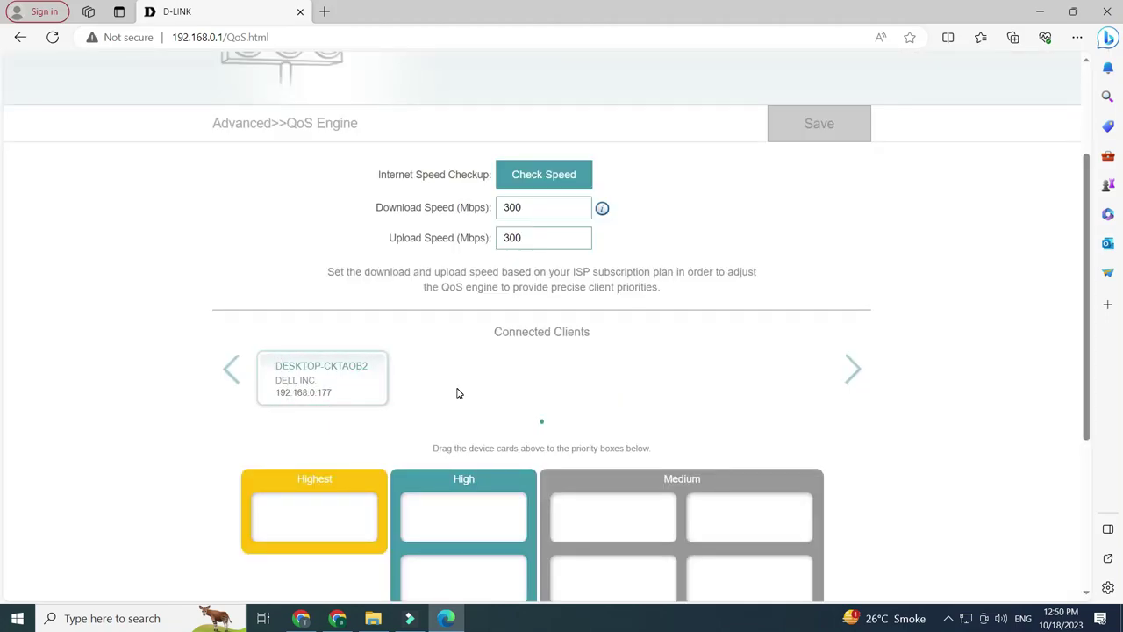
scroll(456, 392, down, 1)
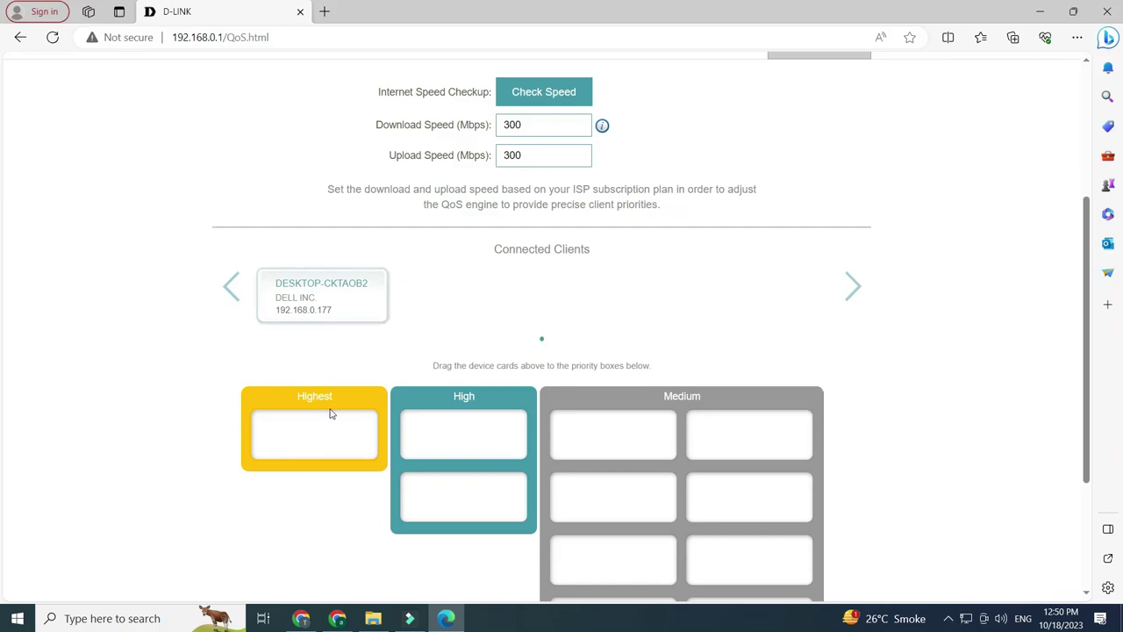
scroll(667, 451, down, 3)
scroll(356, 275, up, 3)
drag(369, 373, 655, 483)
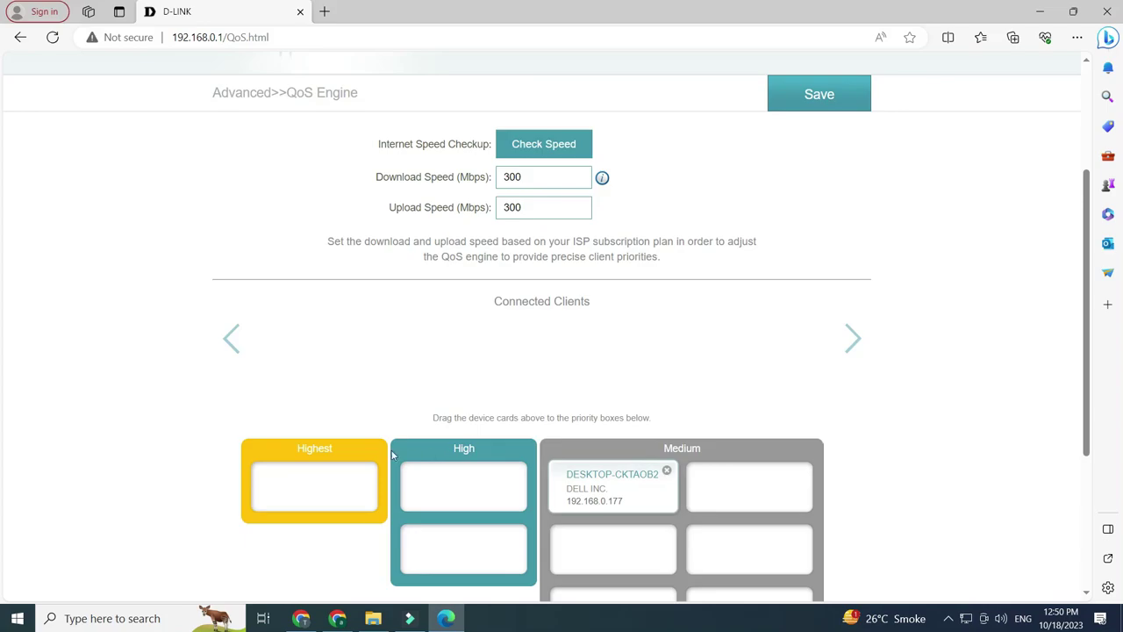
Return the desktop client to the connected clients list and inspect the download speed field and priority slots.
scroll(380, 383, up, 1)
click(531, 259)
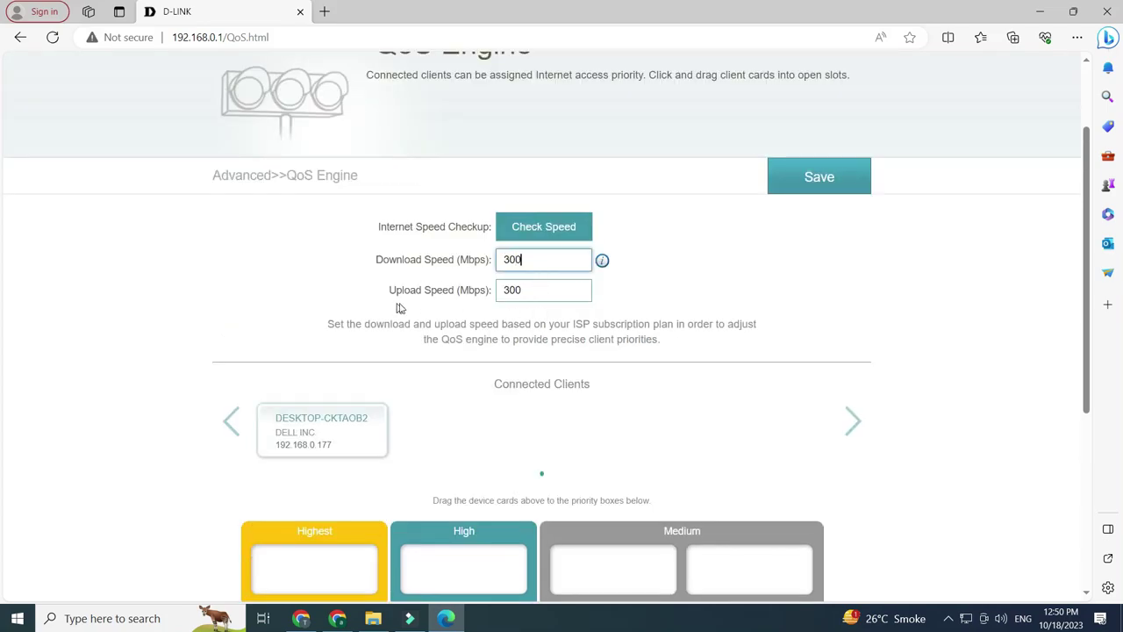
scroll(606, 303, down, 2)
scroll(829, 280, down, 1)
scroll(690, 383, up, 4)
Open the Firewall settings, abandoning the unsaved QoS data, and review the DMZ, SPI, anti-spoof and IPv6 options.
click(708, 193)
click(638, 116)
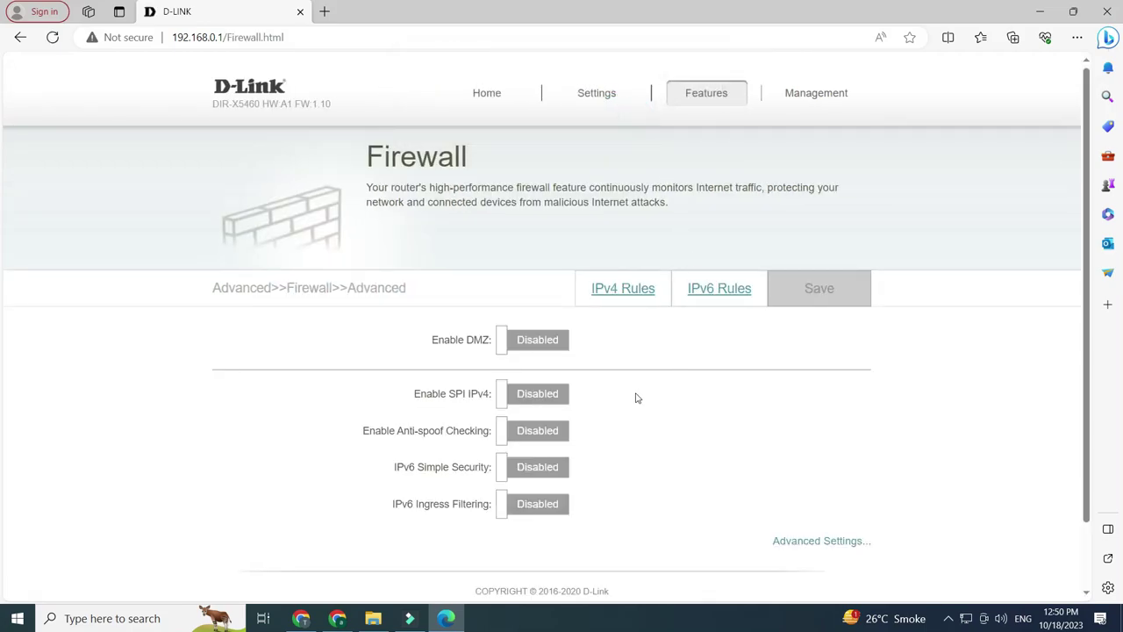
scroll(614, 394, down, 1)
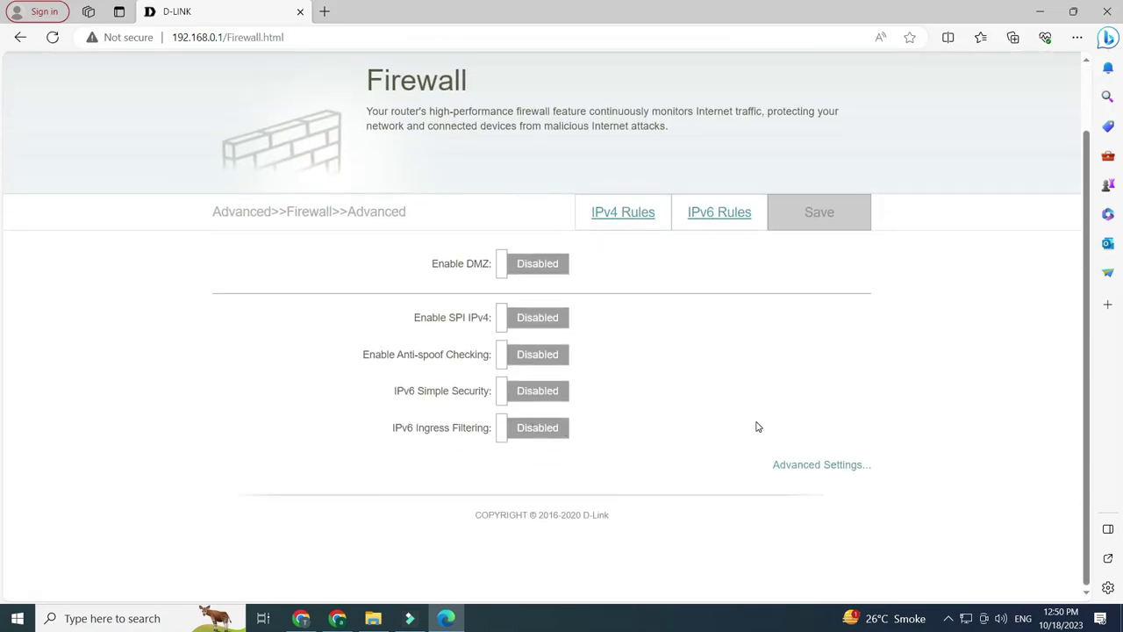
scroll(615, 383, up, 1)
Open the Port Forwarding settings.
mouse_move(690, 93)
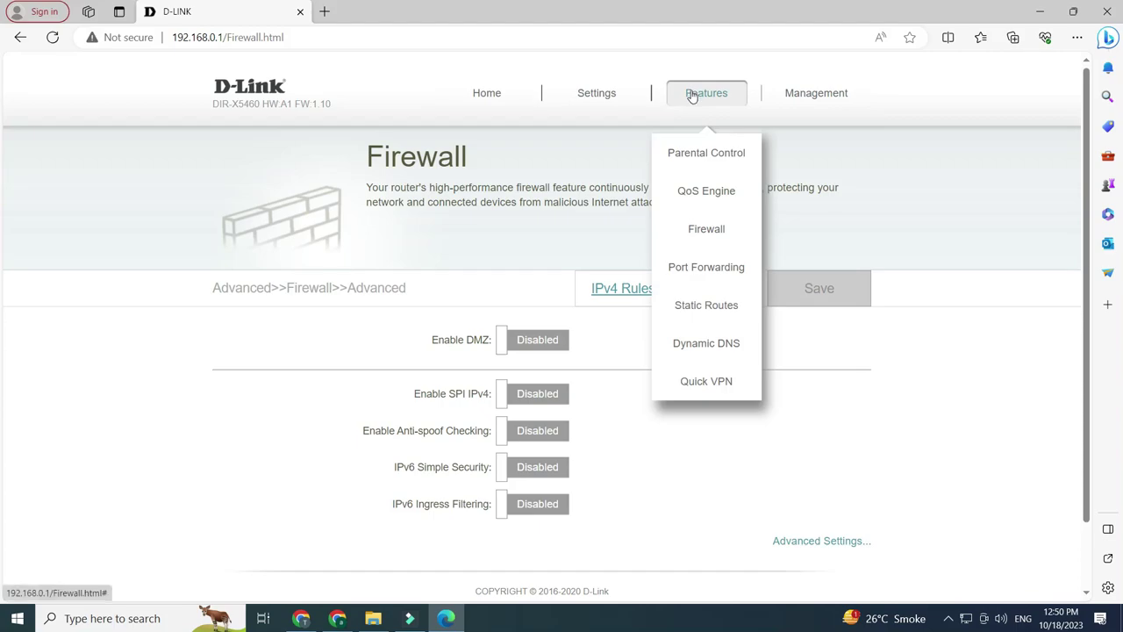
click(720, 267)
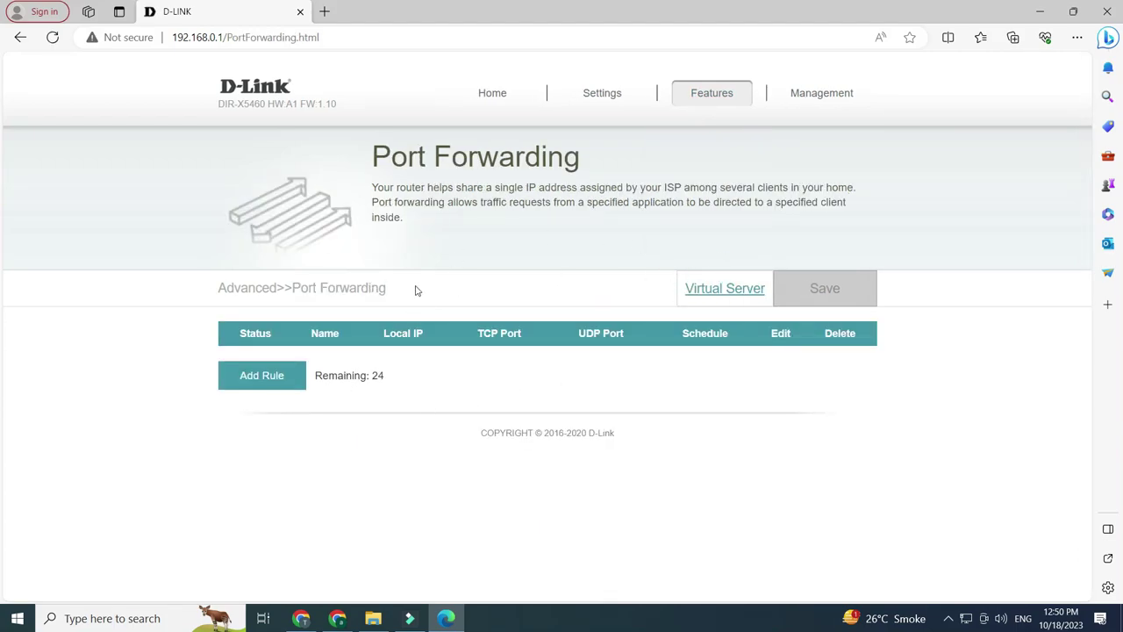
View the Virtual Server rules page, and open the Quick VPN settings.
click(717, 290)
mouse_move(717, 97)
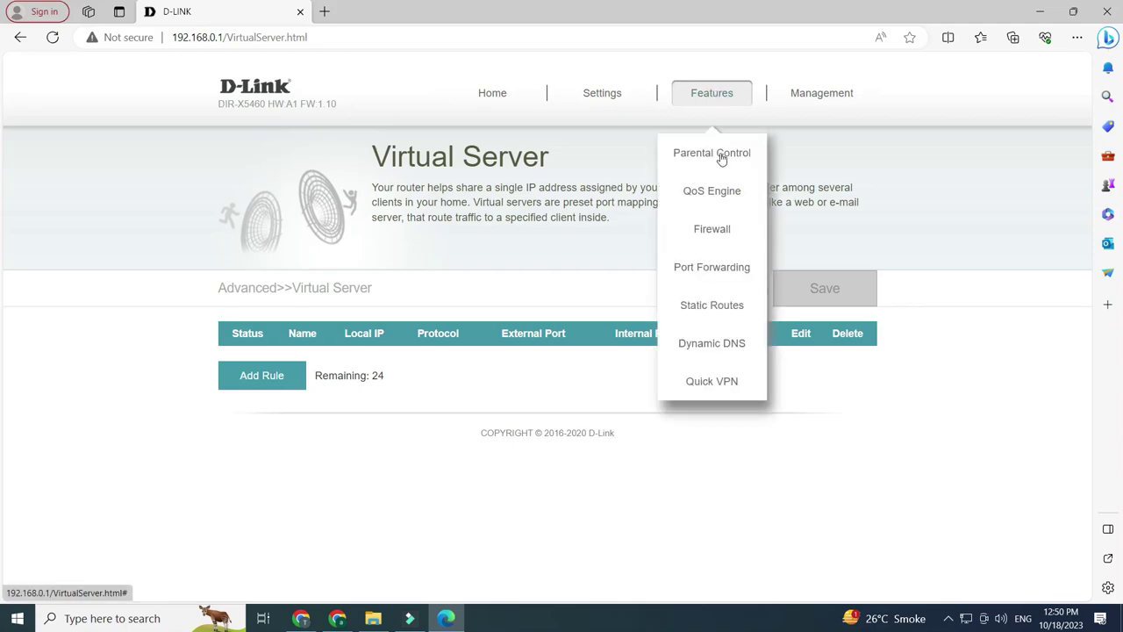
click(716, 383)
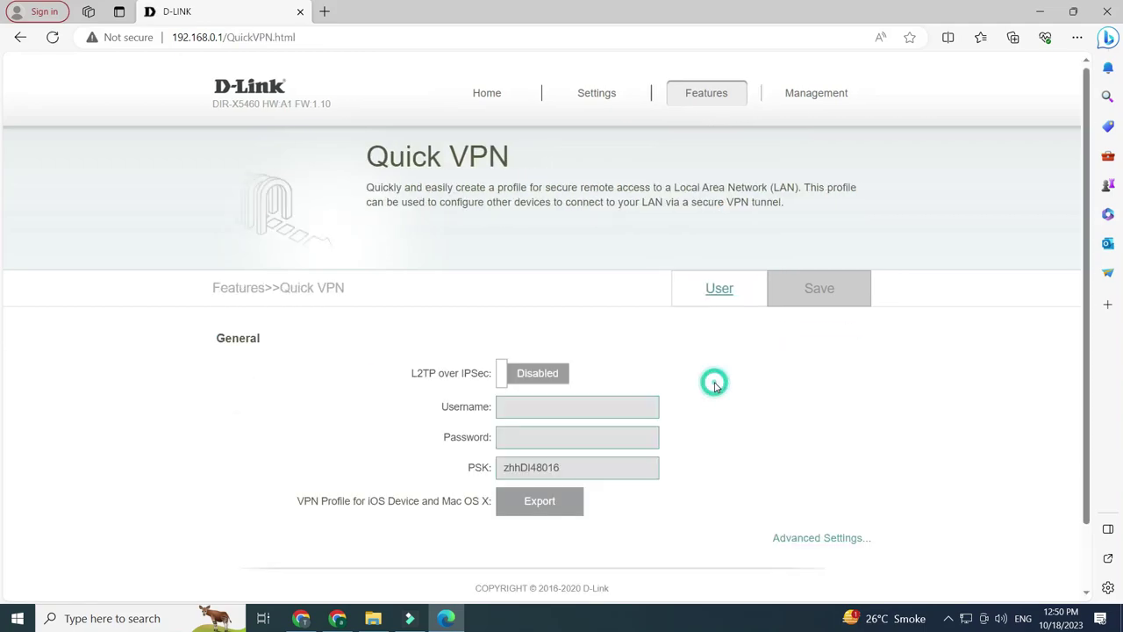
Try enabling L2TP over IPSec, inspect the VPN username and password fields, and leave Quick VPN abandoning the unsaved data.
click(526, 375)
click(535, 406)
click(415, 437)
click(550, 437)
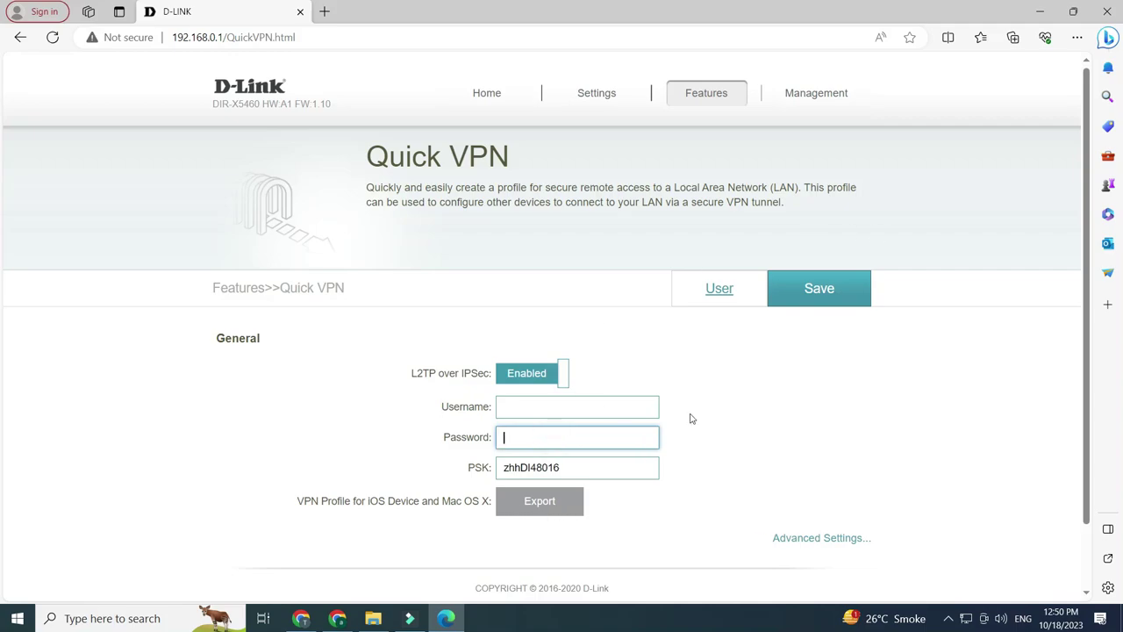
click(712, 296)
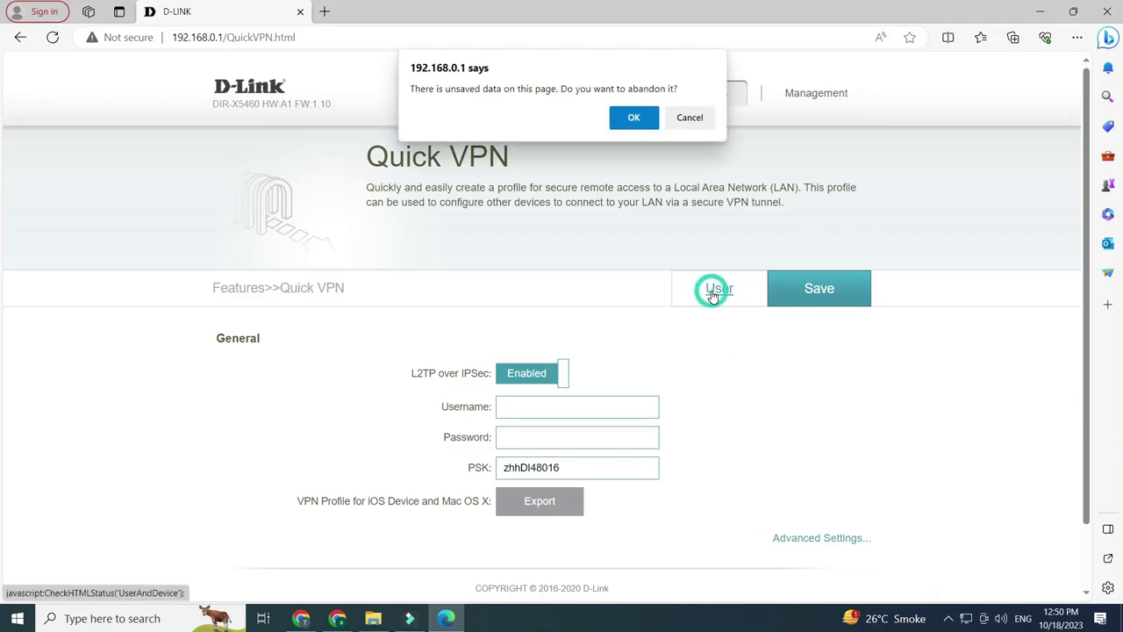
click(635, 118)
Open the Time & Schedule settings and browse the available time zones.
mouse_move(803, 93)
click(826, 156)
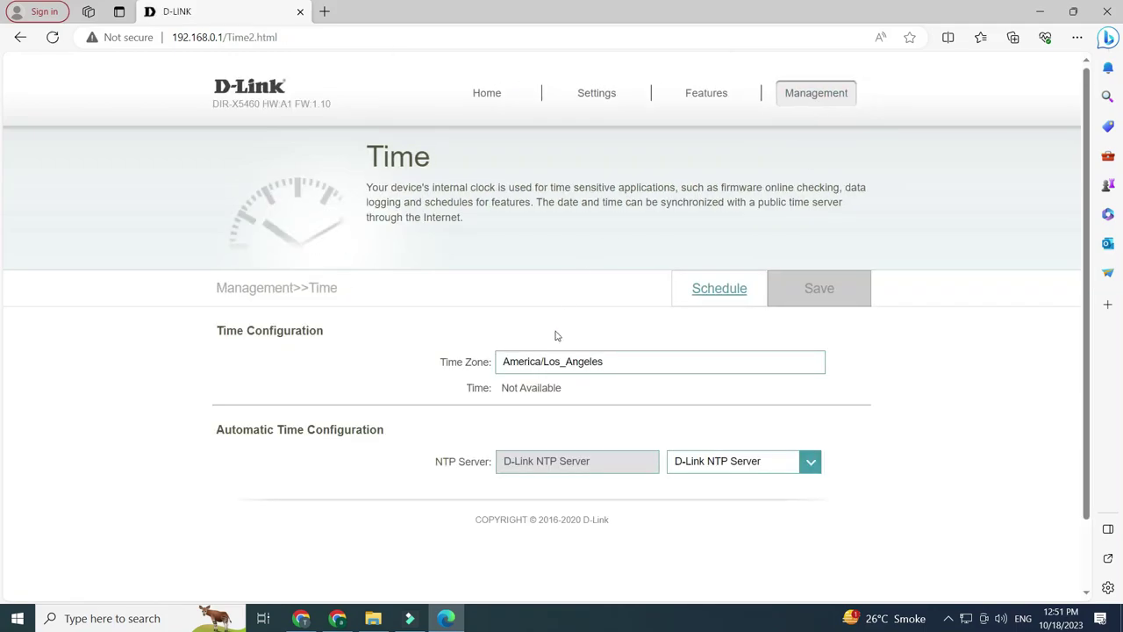
click(667, 357)
scroll(627, 446, down, 2)
scroll(624, 465, down, 3)
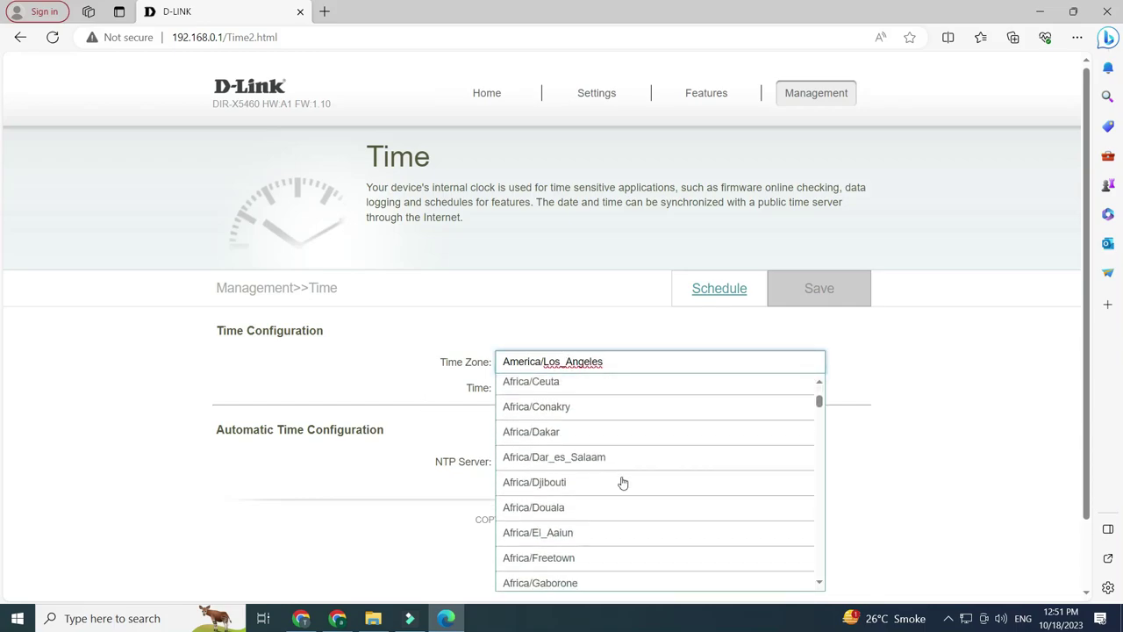
View the Schedule page and open the System Log settings.
click(724, 290)
click(822, 191)
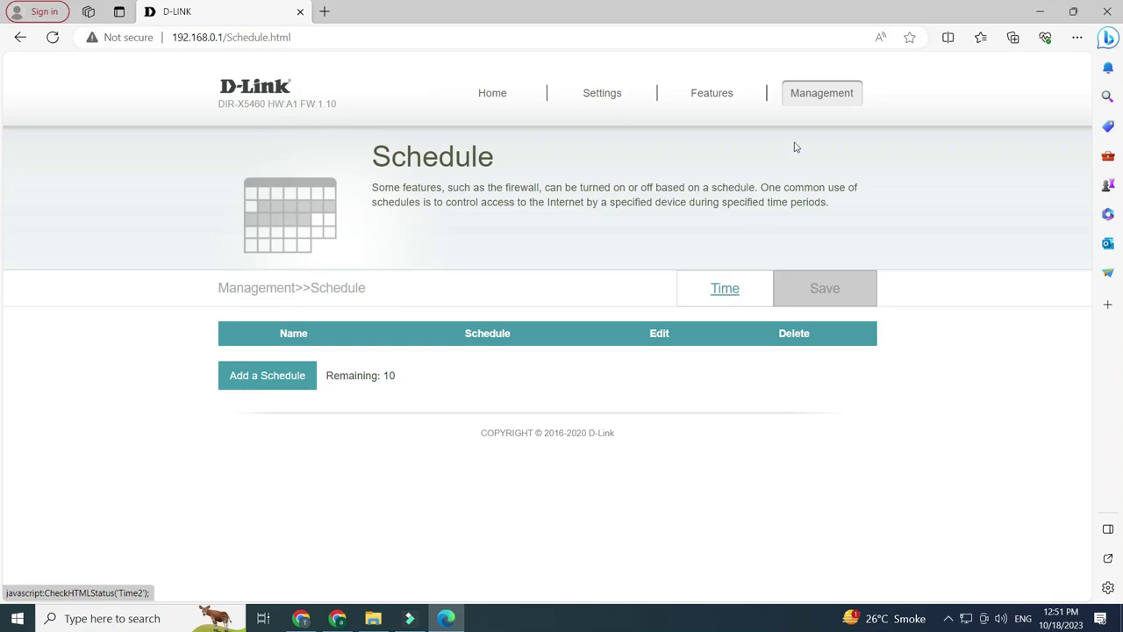
Open the System Admin settings and review the admin password field, advanced remote management options and LED control.
mouse_move(802, 108)
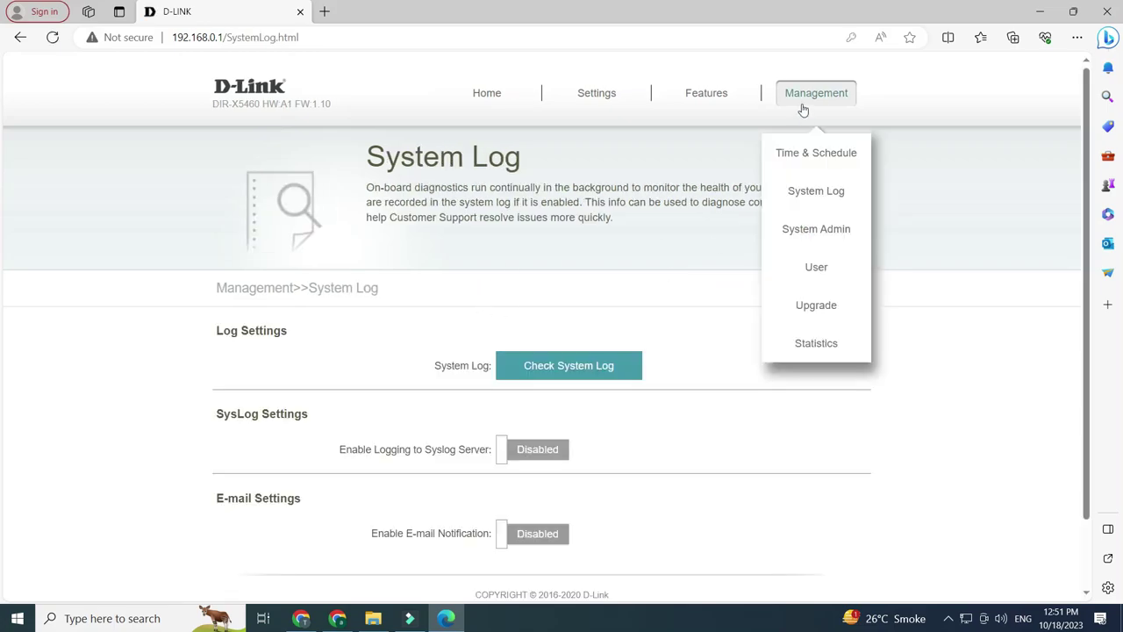
click(825, 230)
click(571, 362)
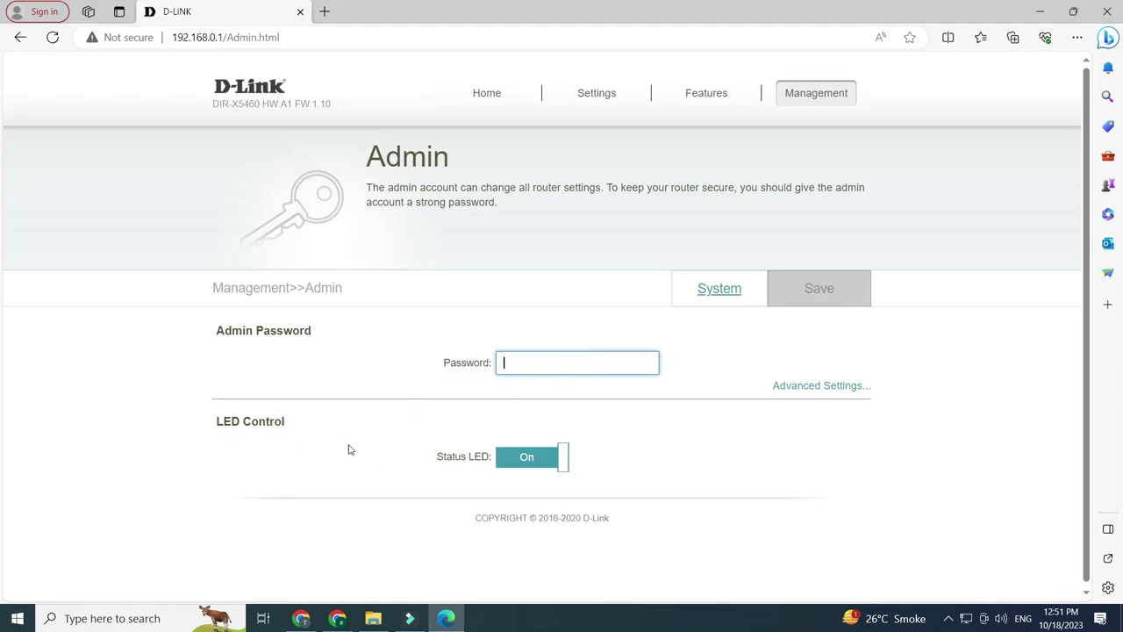
click(800, 386)
scroll(672, 419, down, 1)
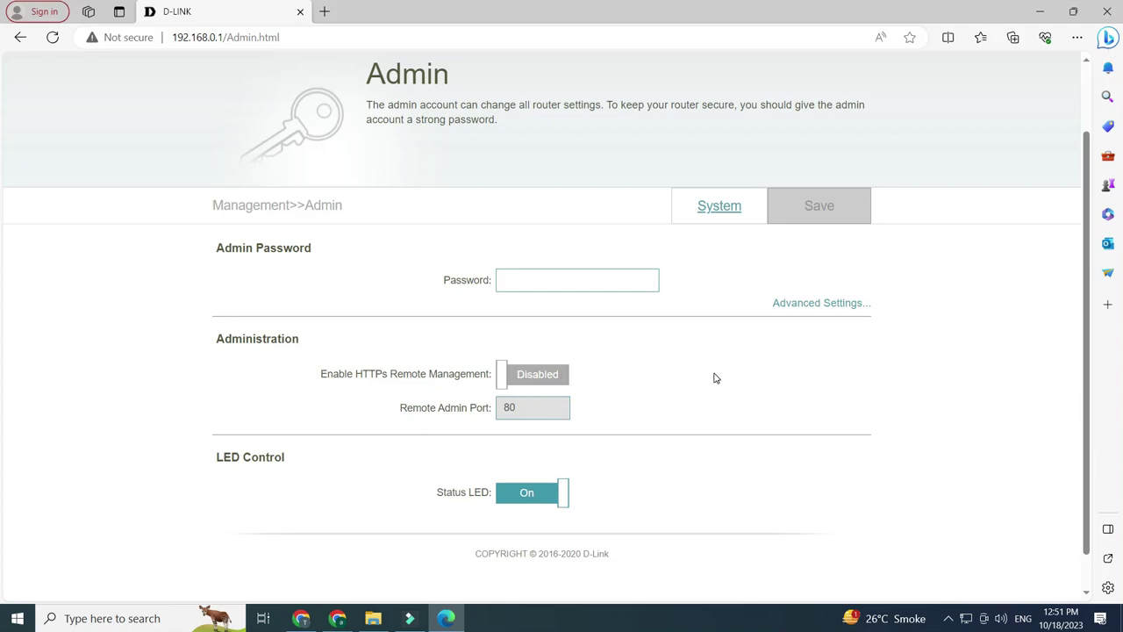
scroll(714, 378, up, 2)
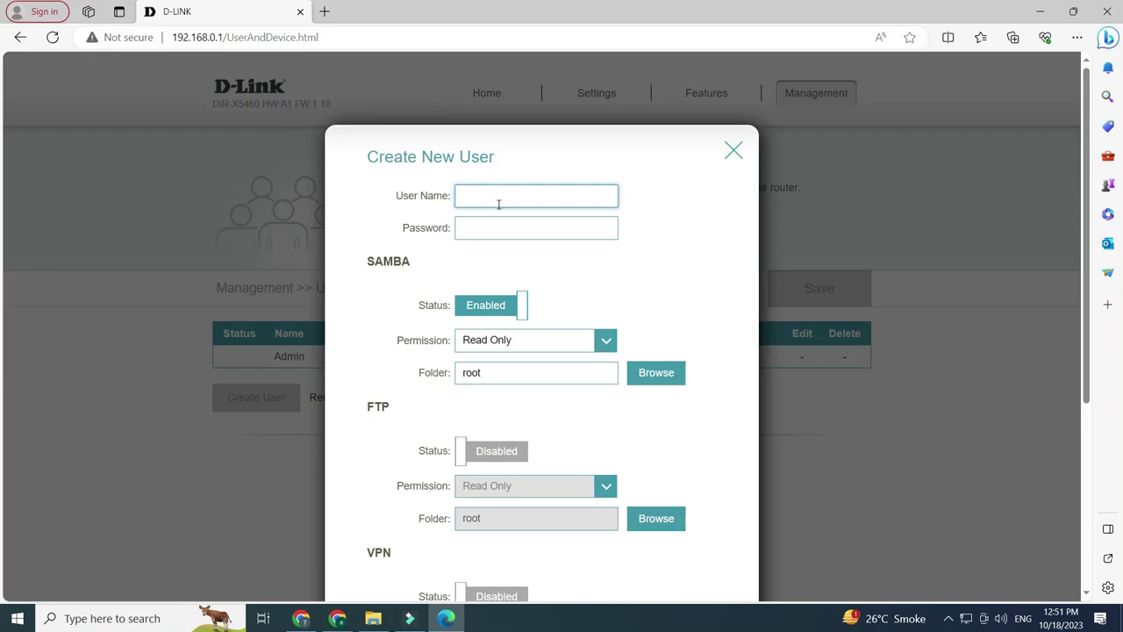
Examine the password field, SAMBA permission choices and remaining options in the Create New User form.
click(489, 231)
click(594, 340)
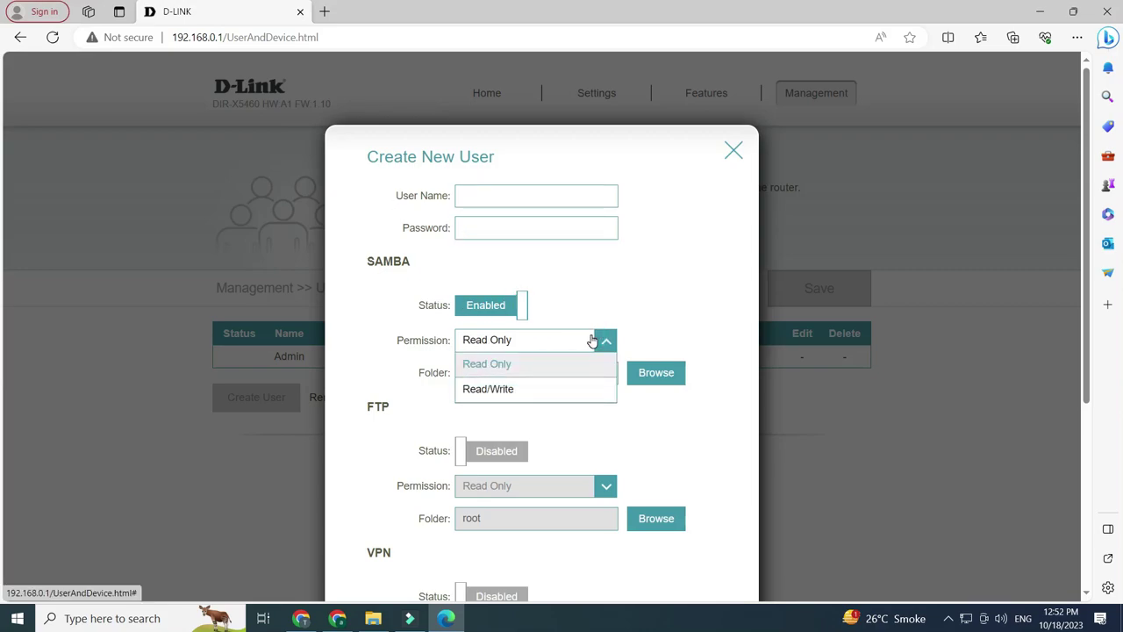
click(661, 302)
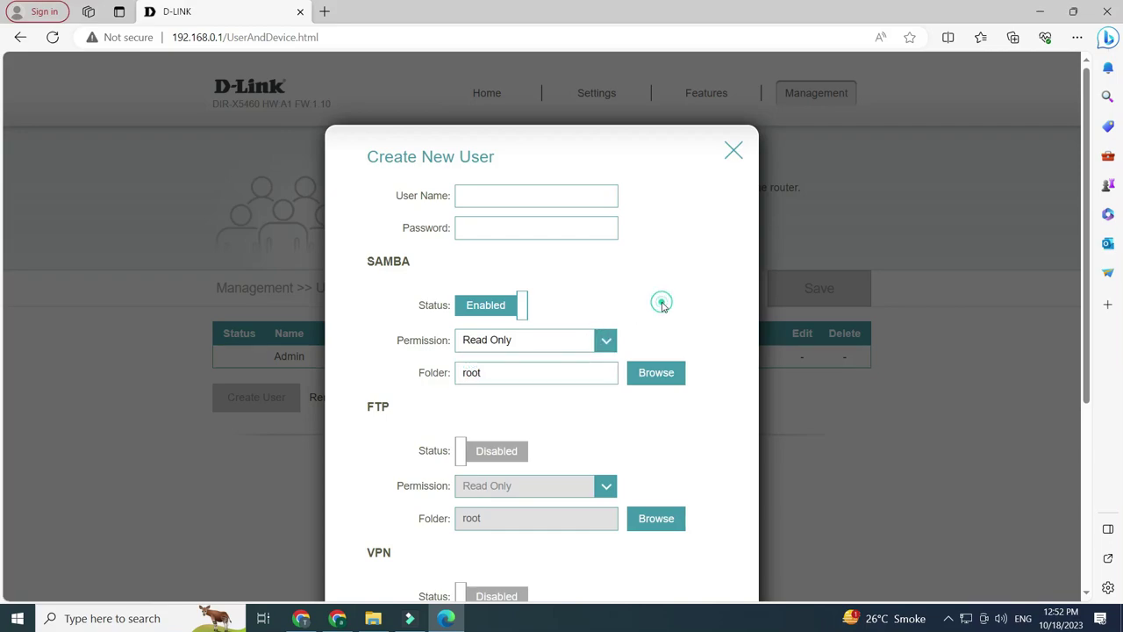
click(571, 341)
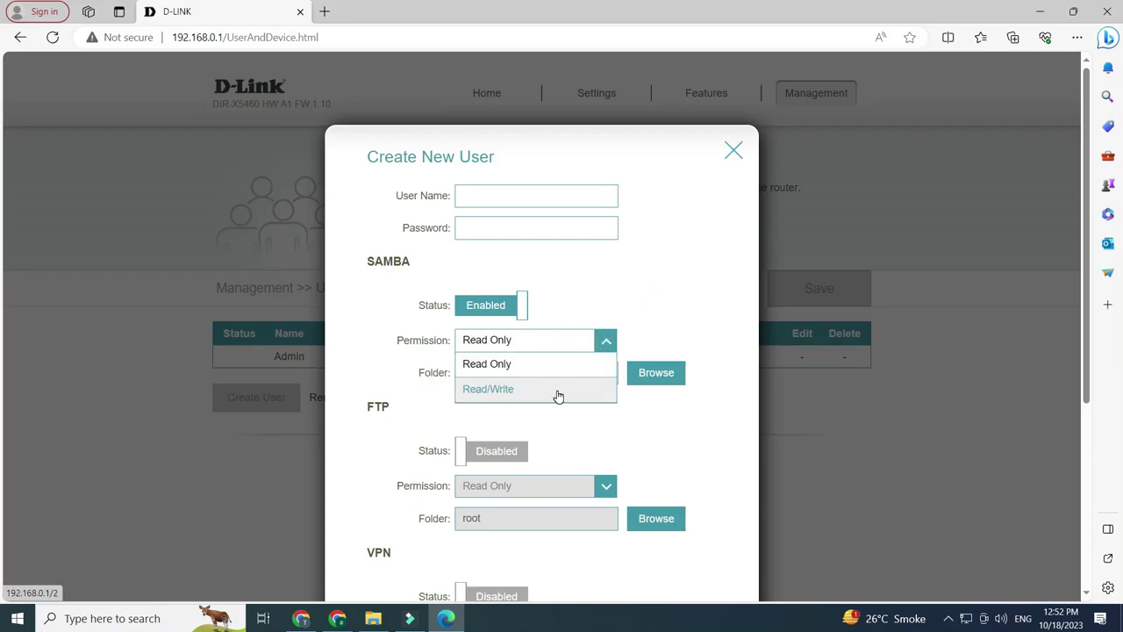
scroll(647, 313, down, 2)
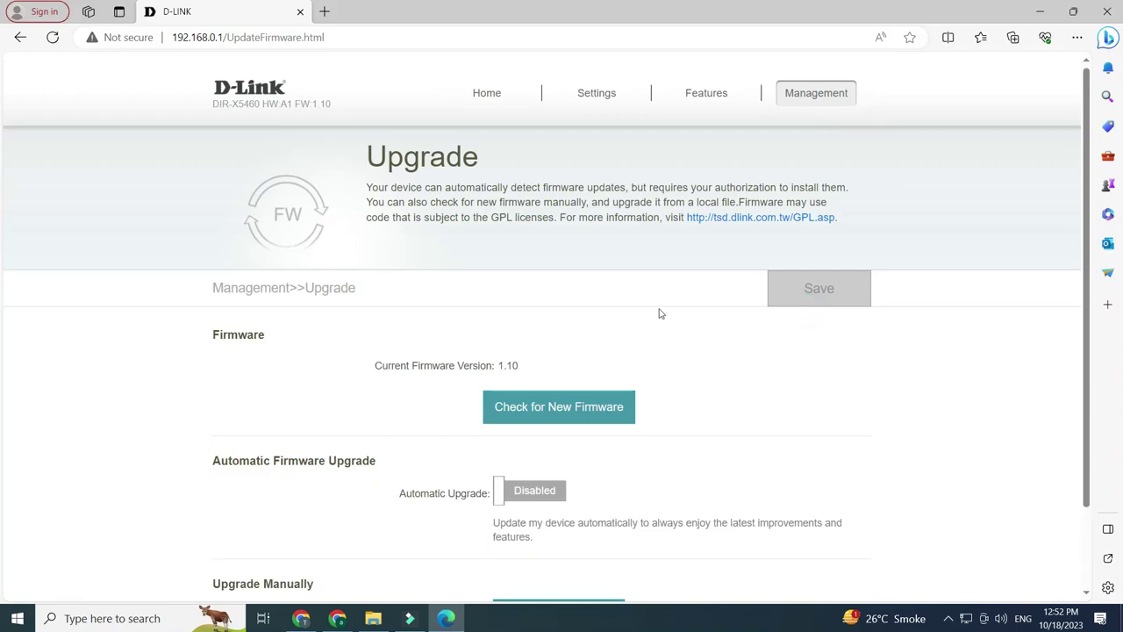
Check for new router firmware on the Upgrade page.
click(521, 409)
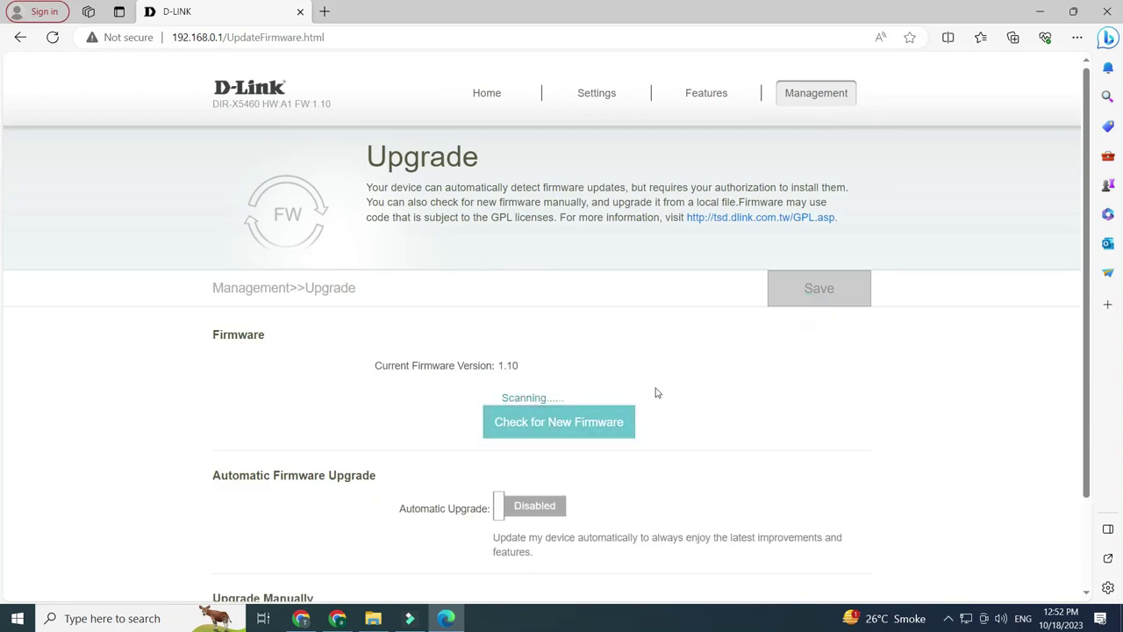